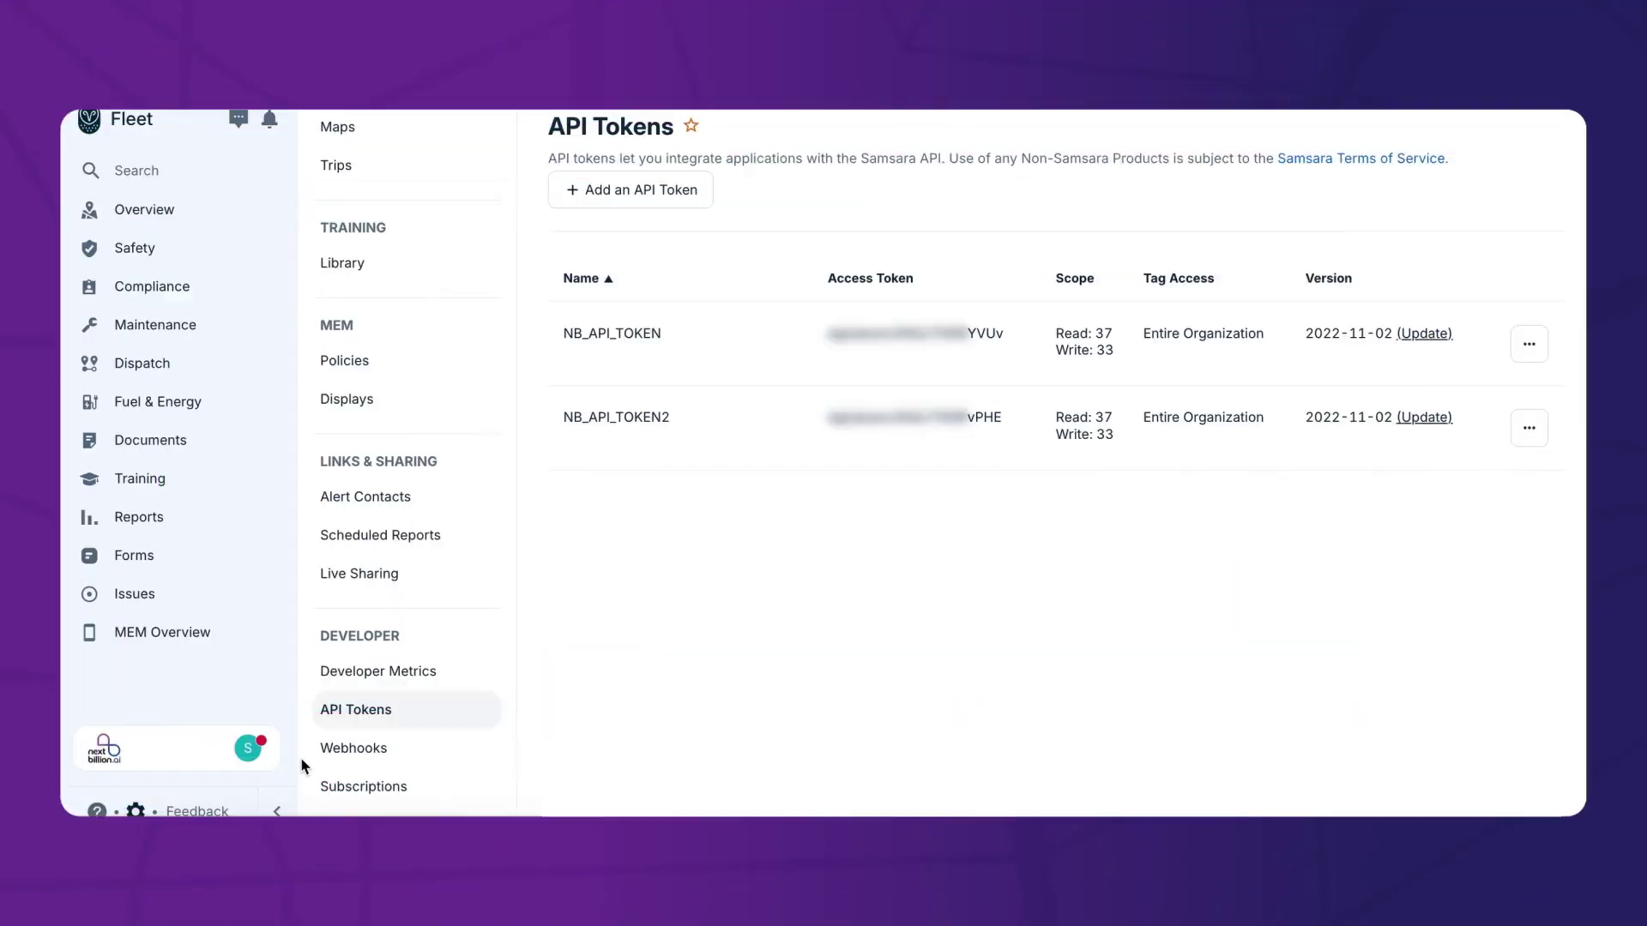
Collapse the Samsara sidebar, regenerate NB_API_TOKEN2, and copy the new token to the clipboard
left_click(275, 803)
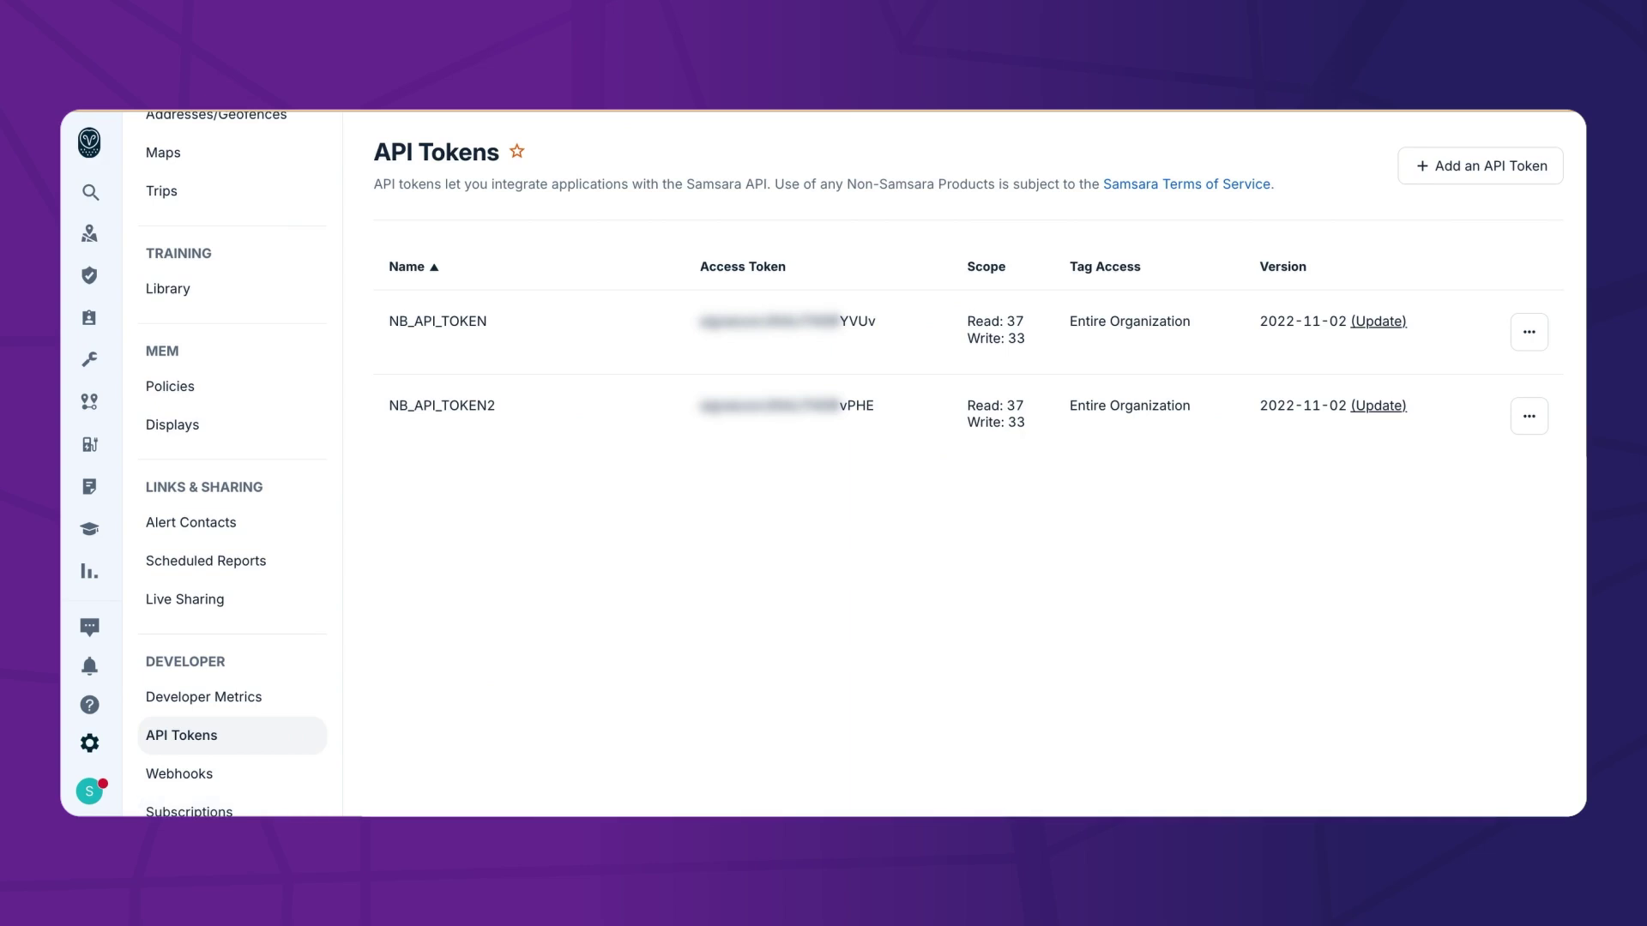
left_click(1529, 417)
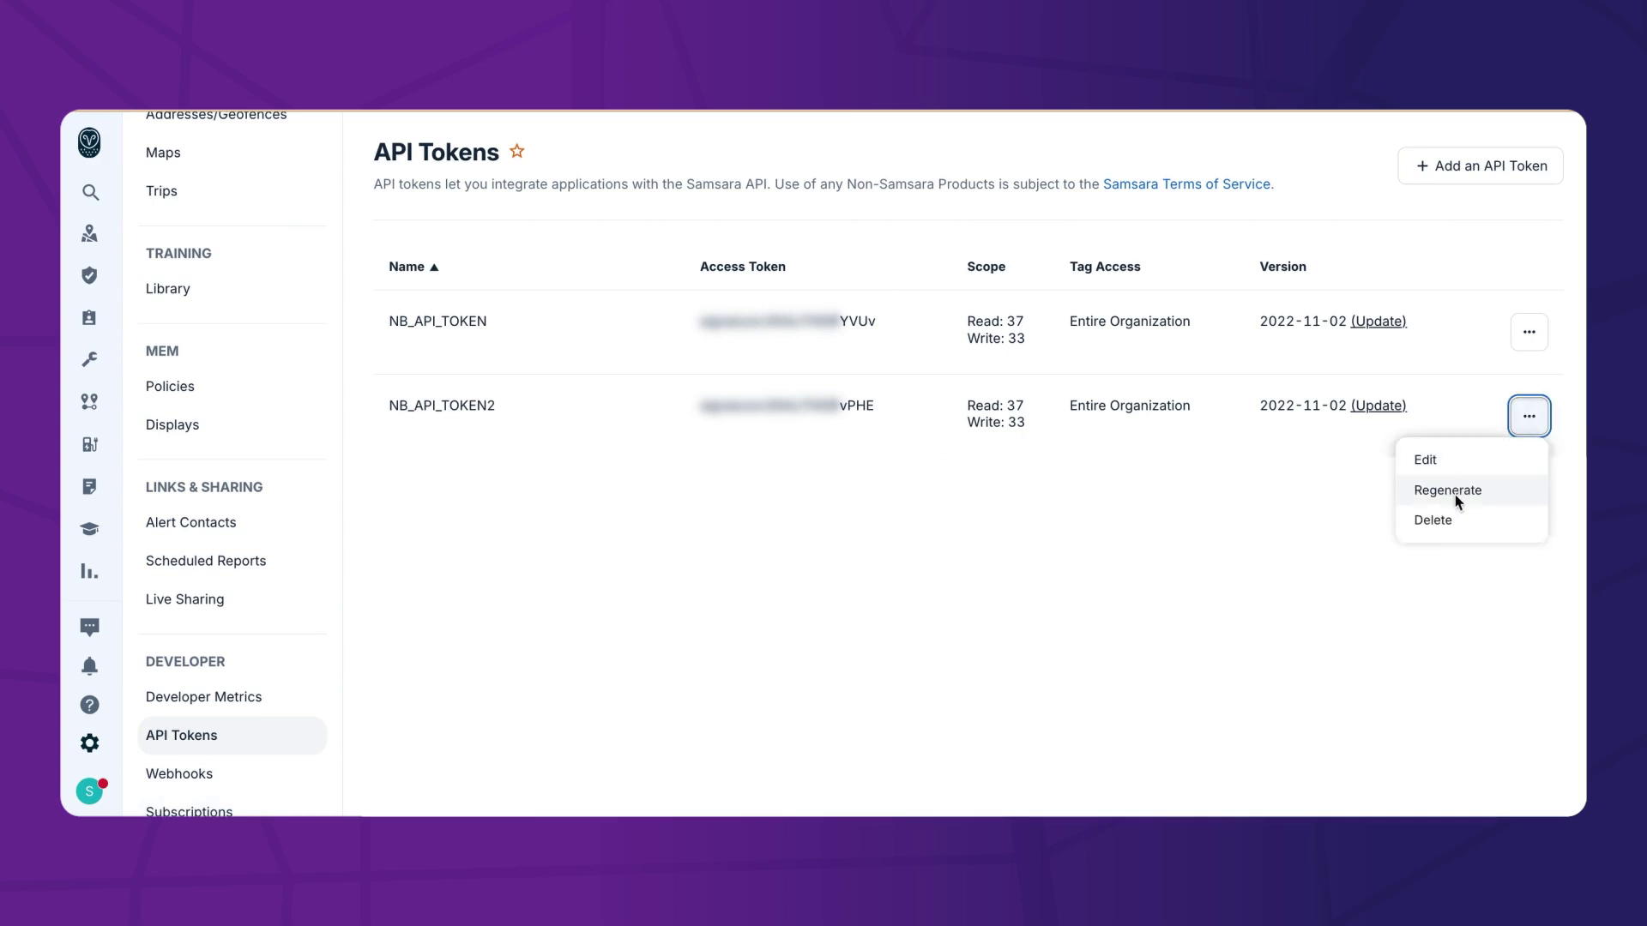
left_click(1458, 488)
left_click(1058, 493)
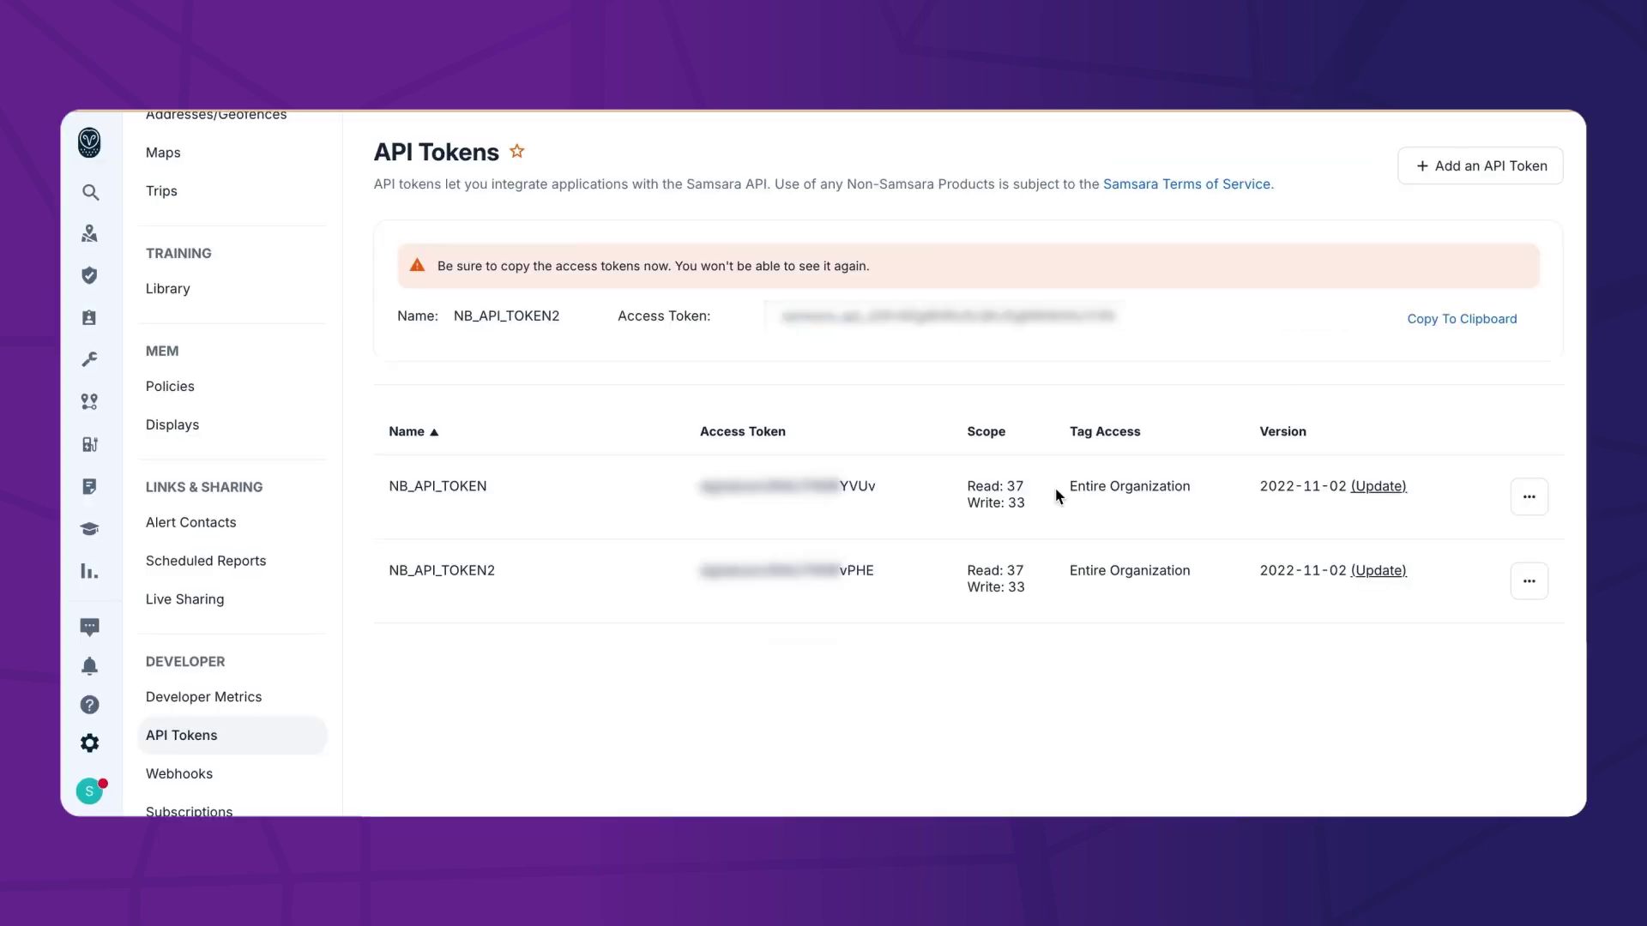
left_click(1459, 320)
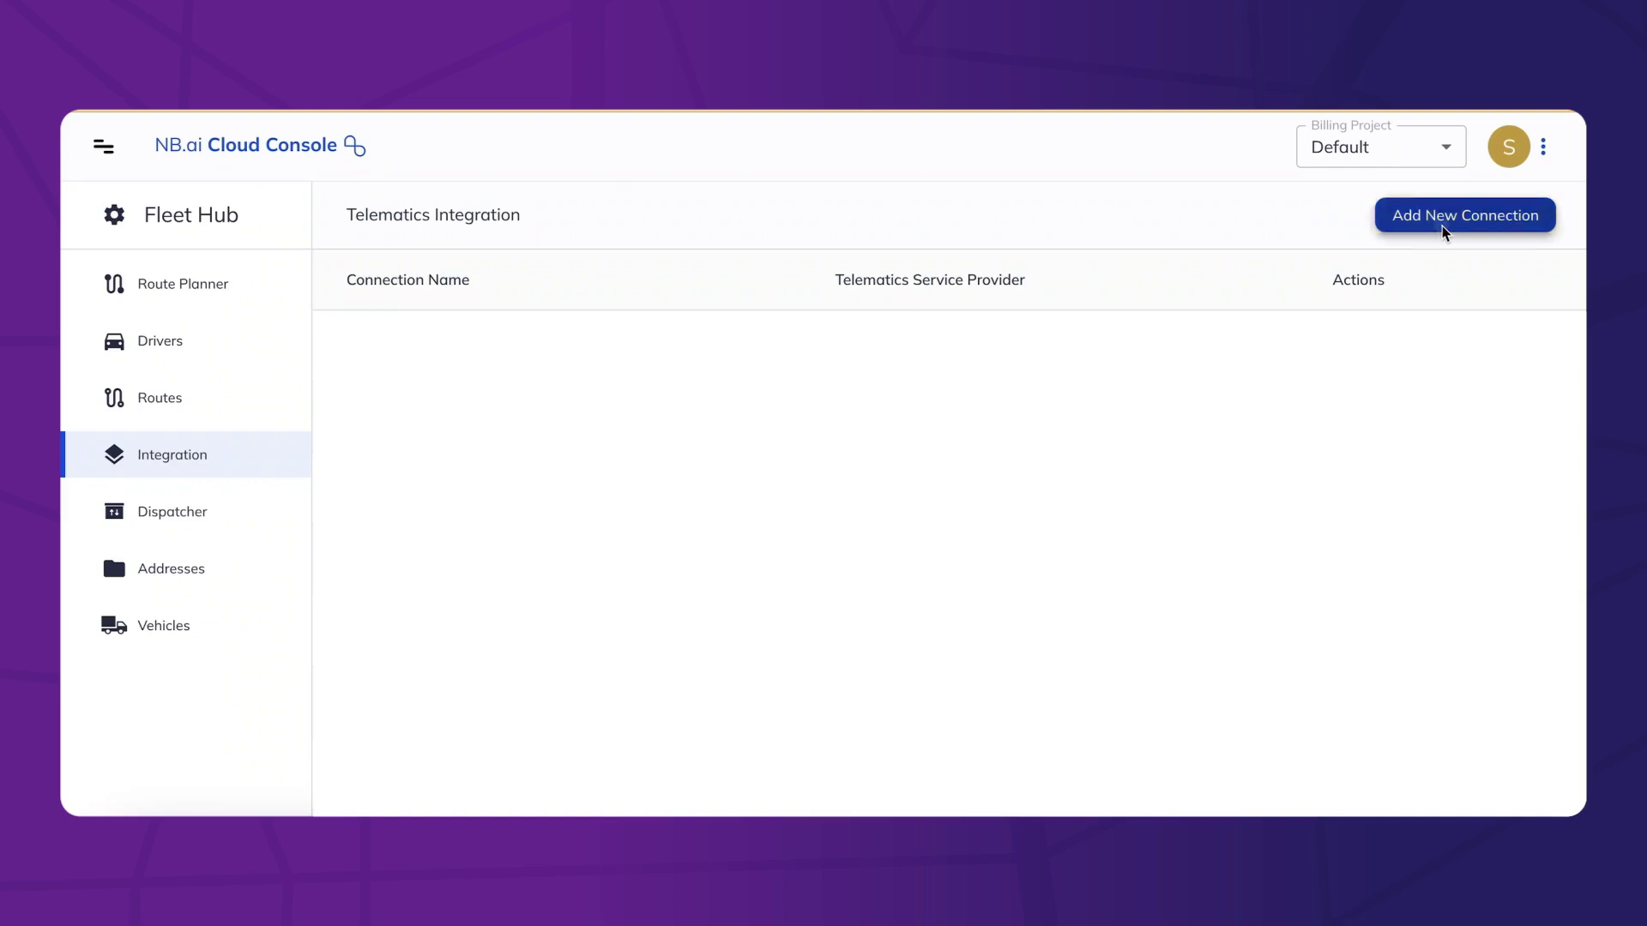
Save a connection named 'Samsara Integration' with the pasted Samsara API key
left_click(1465, 217)
type("Samsara Integration")
left_click(435, 511)
key("ctrl+v")
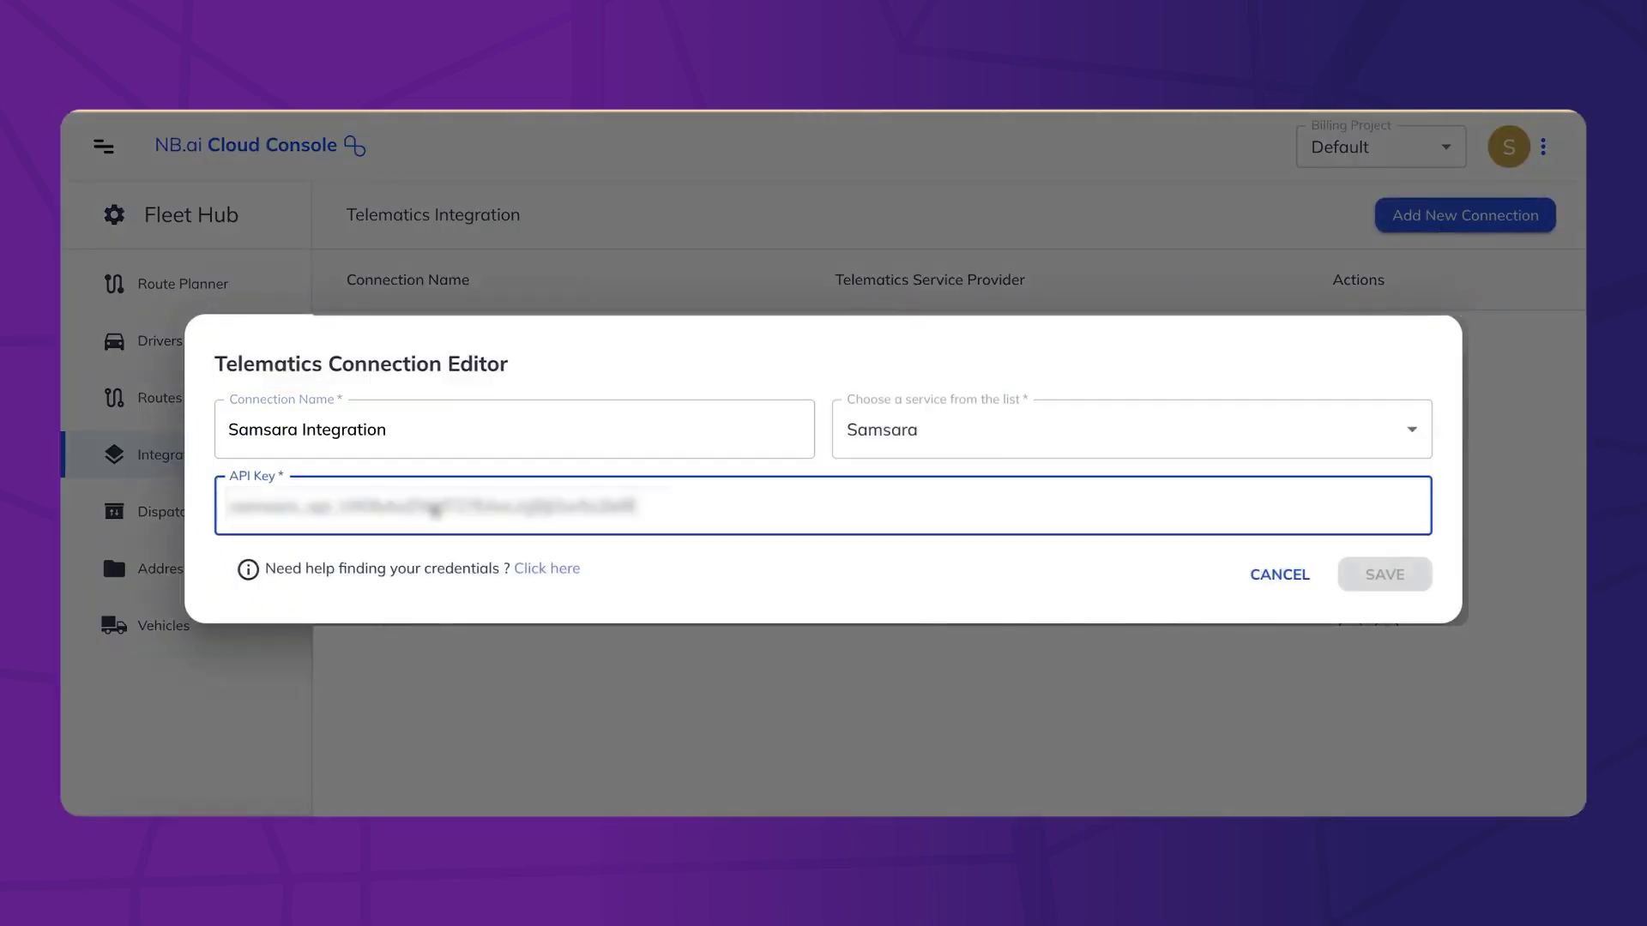
left_click(1362, 576)
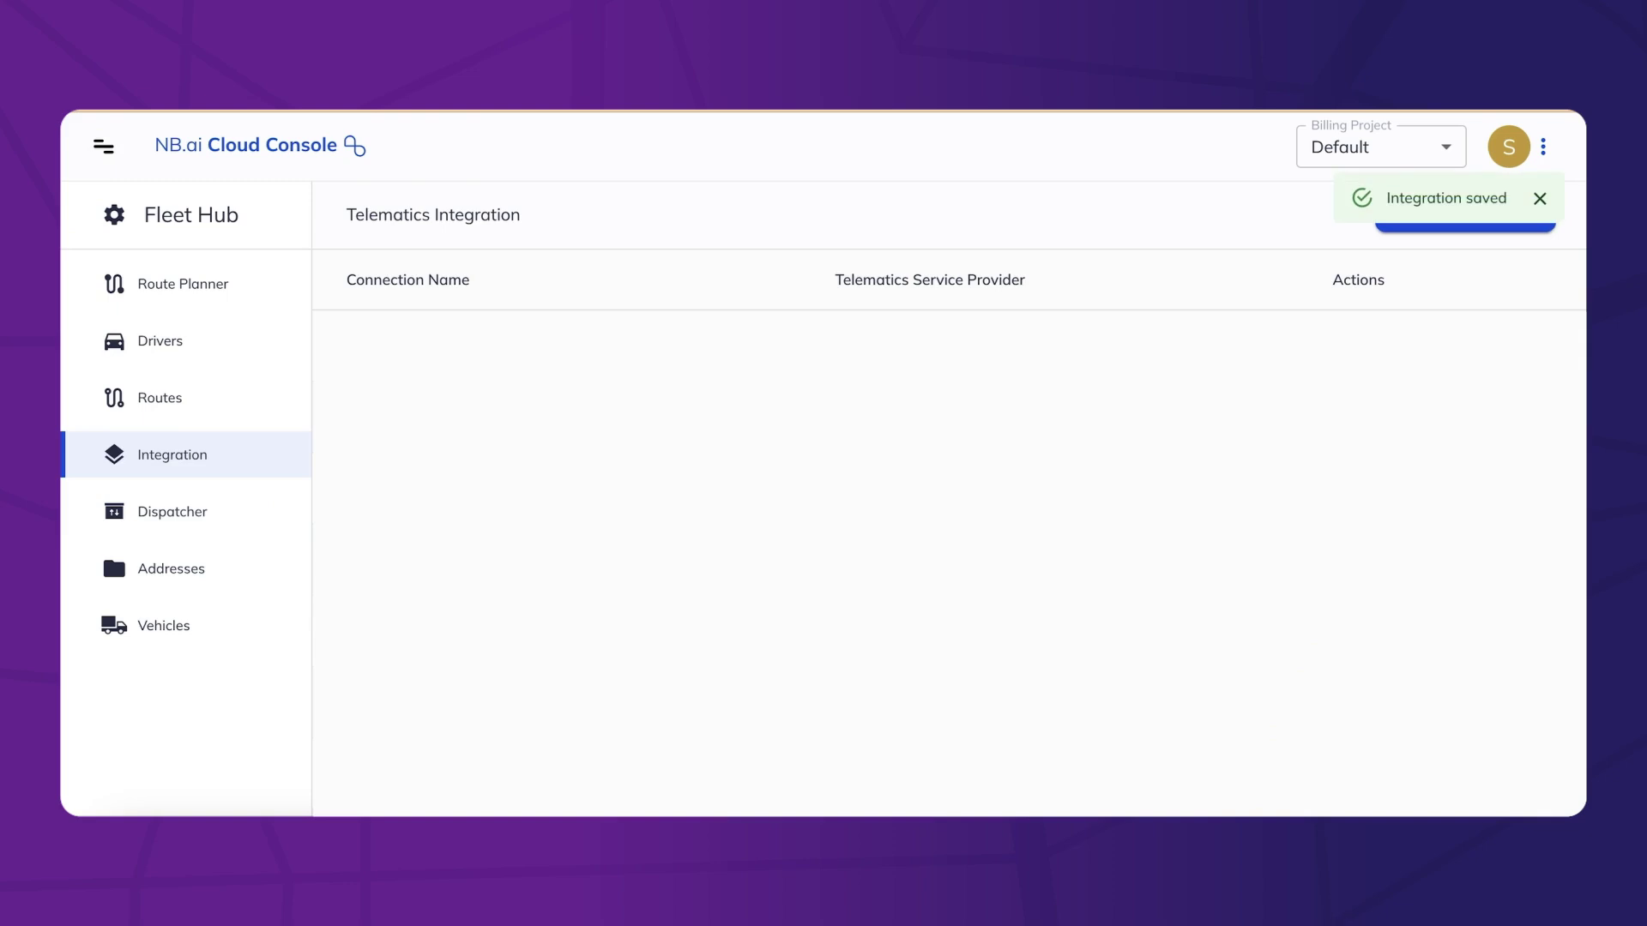
Import all addresses from Samsara Integration with Fetch all enabled
left_click(171, 568)
left_click(1470, 277)
mouse_move(1441, 341)
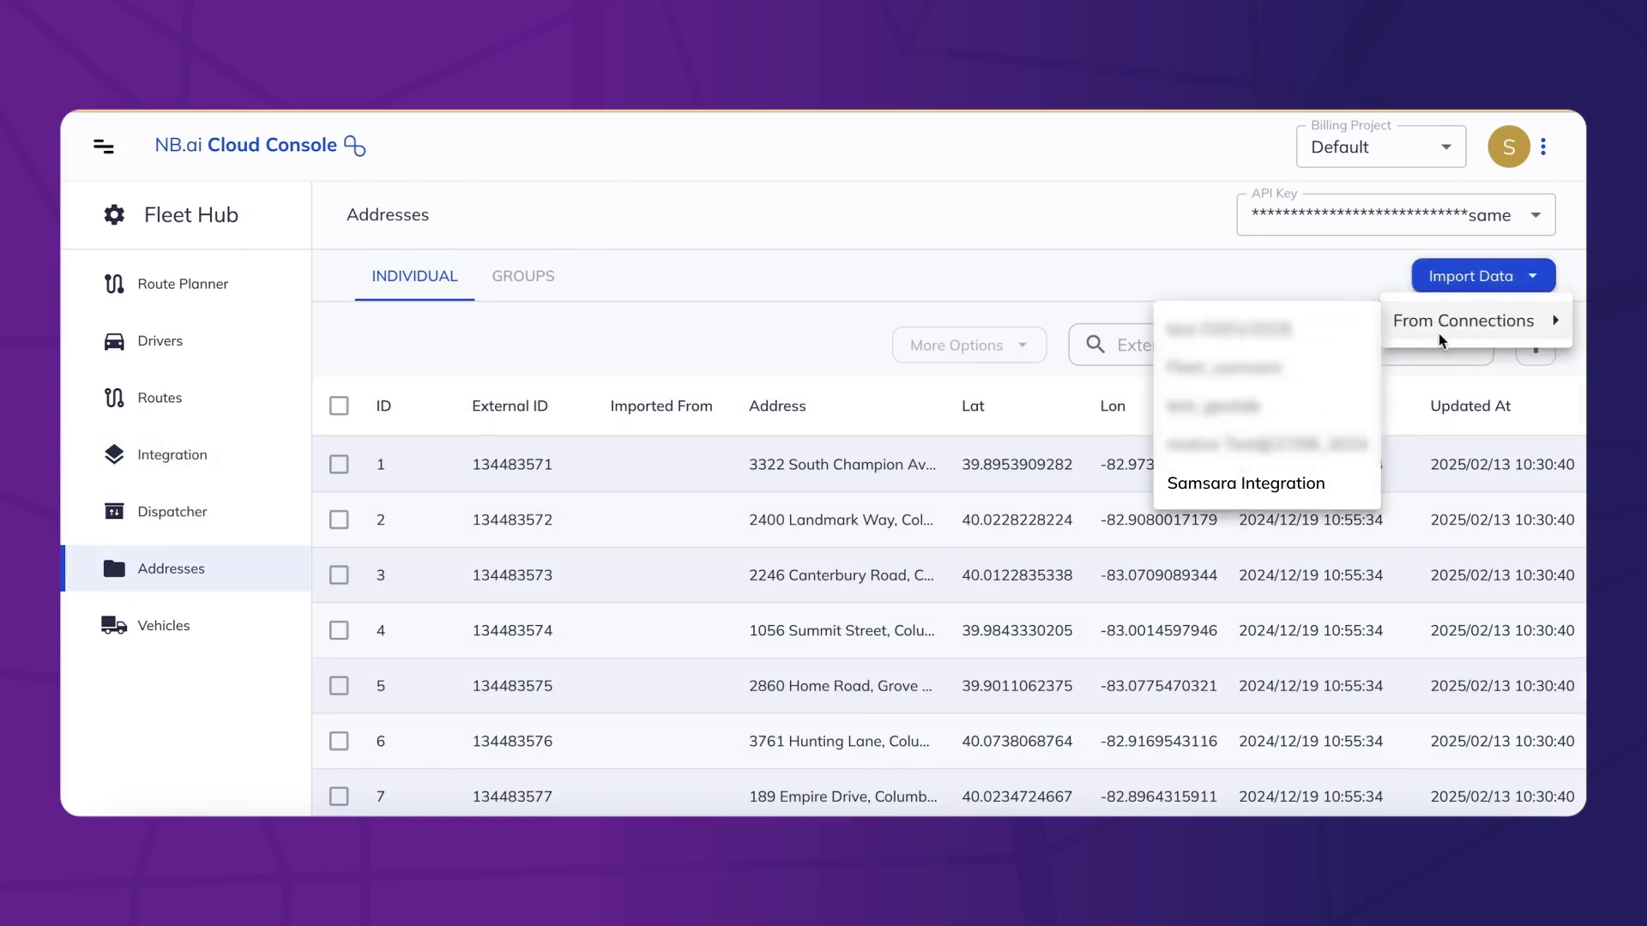
left_click(1245, 483)
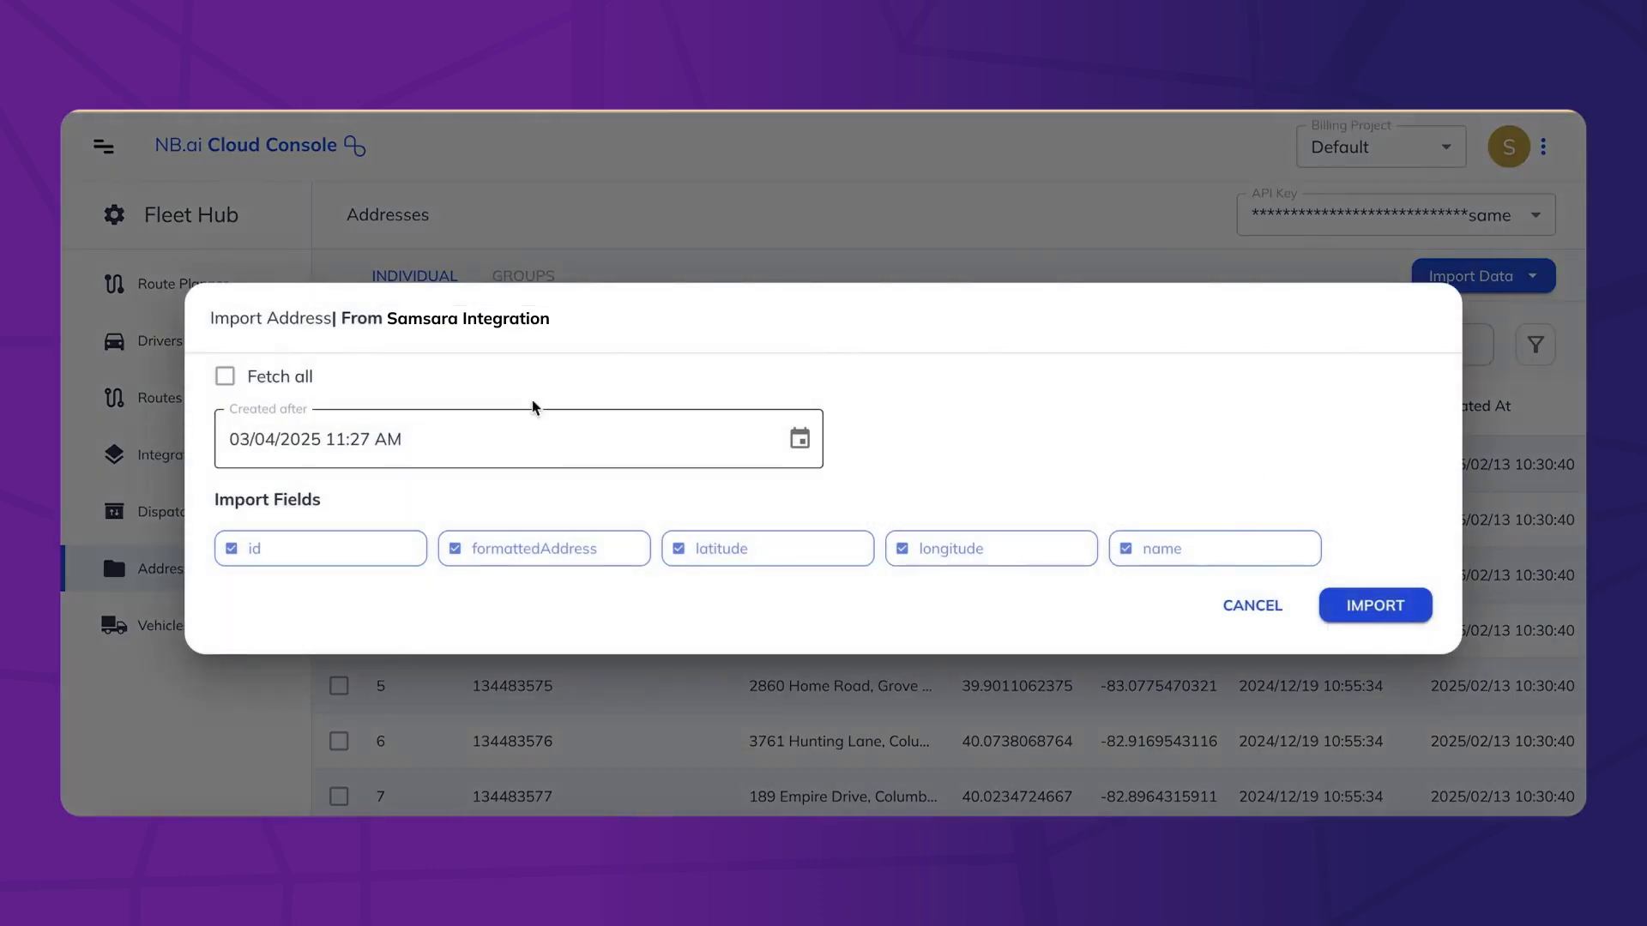
left_click(225, 376)
left_click(1372, 604)
left_click(995, 251)
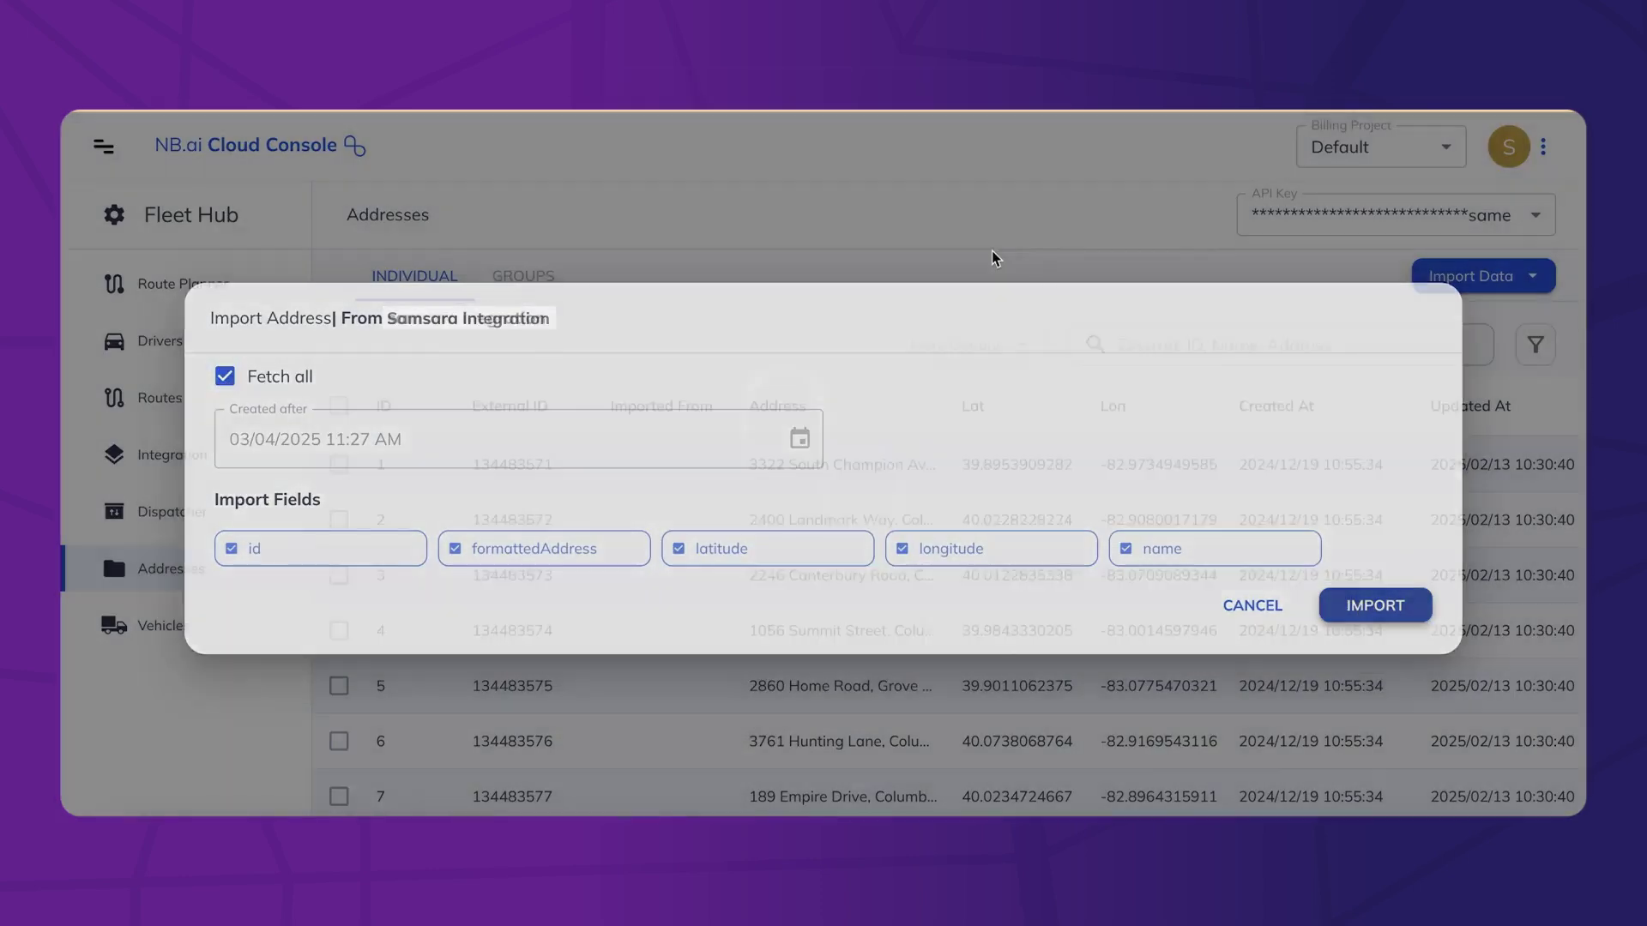
Import the vehicles from the Samsara Integration connection
left_click(167, 625)
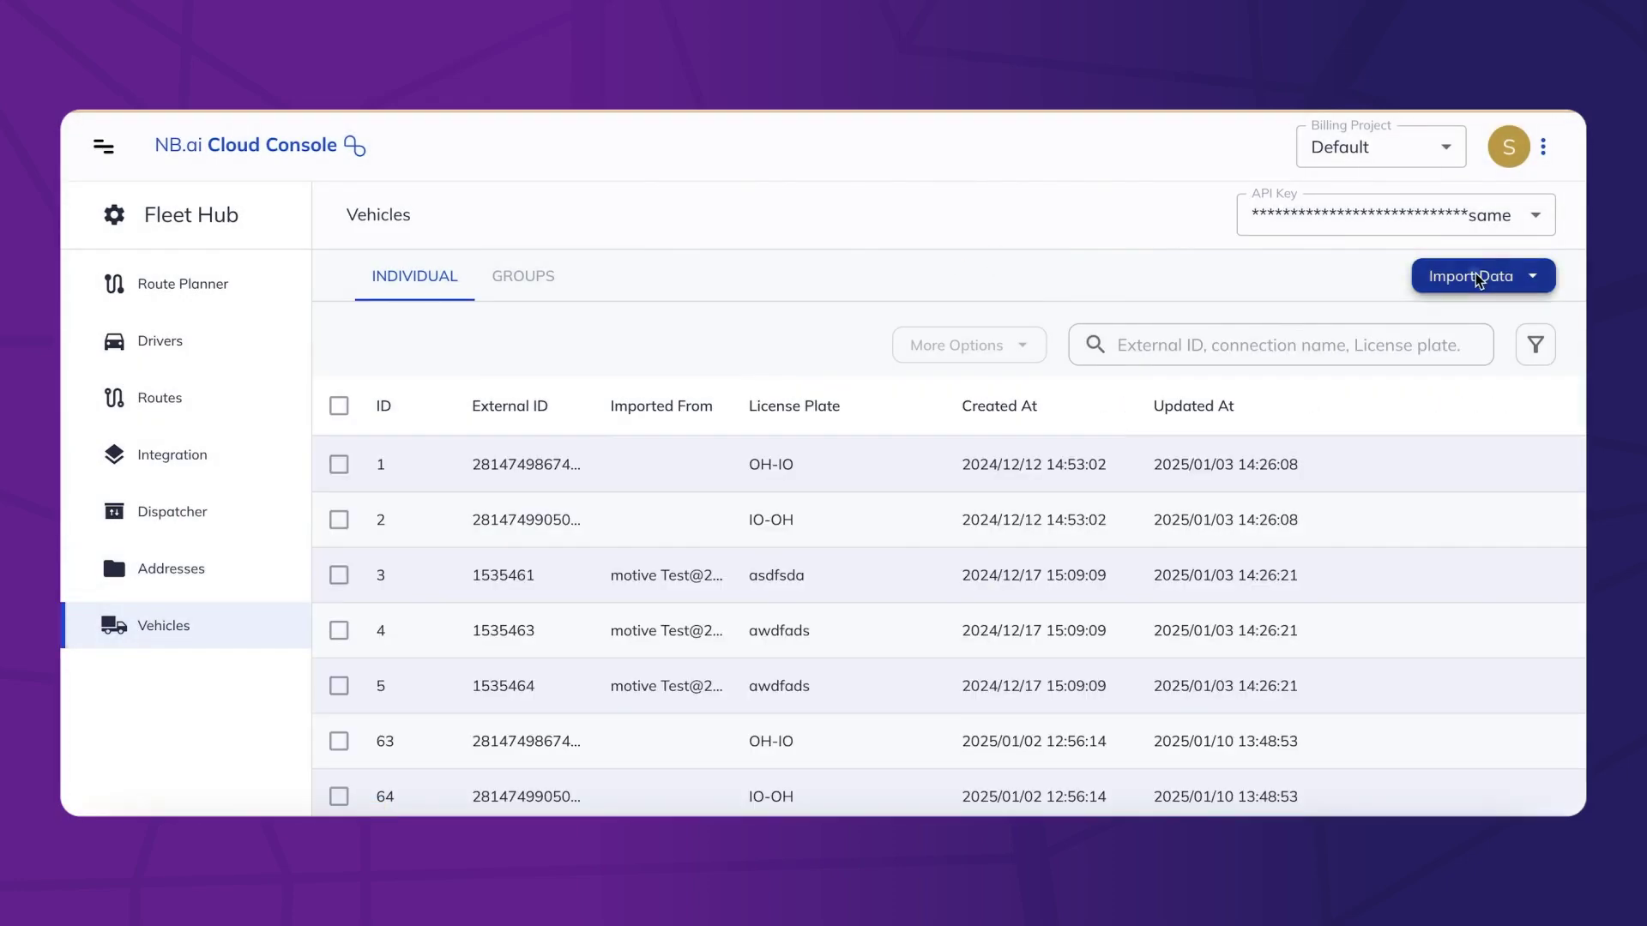
left_click(1479, 280)
left_click(1245, 483)
left_click(1000, 251)
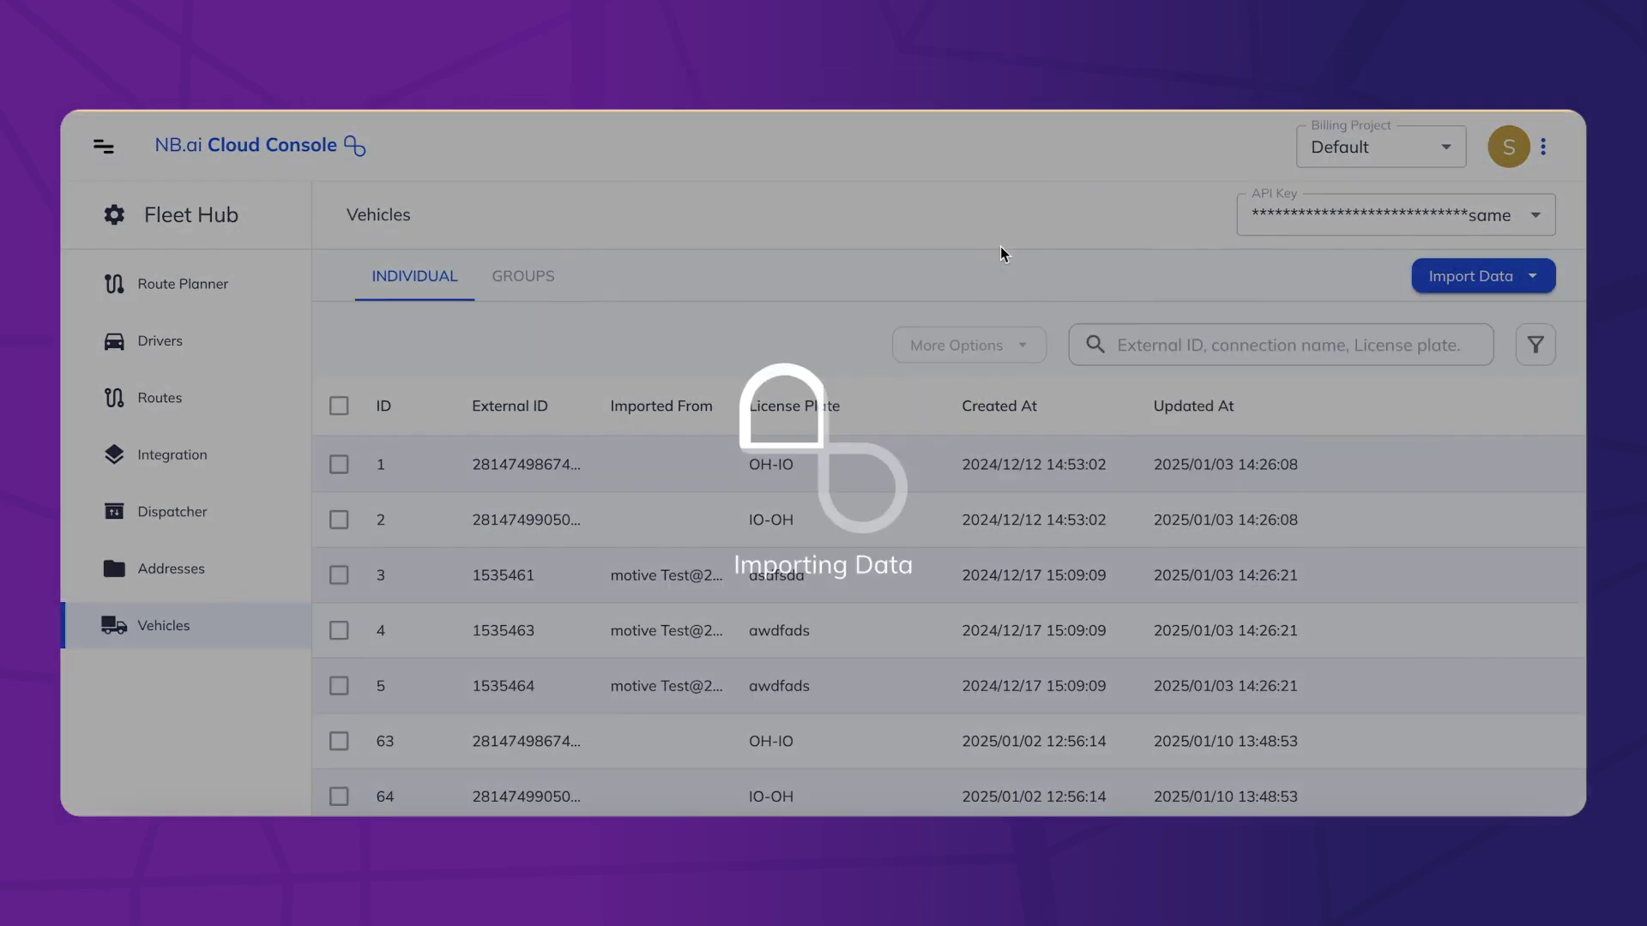
Start a new Route Planner plan using the Samsara Integration connection
left_click(193, 296)
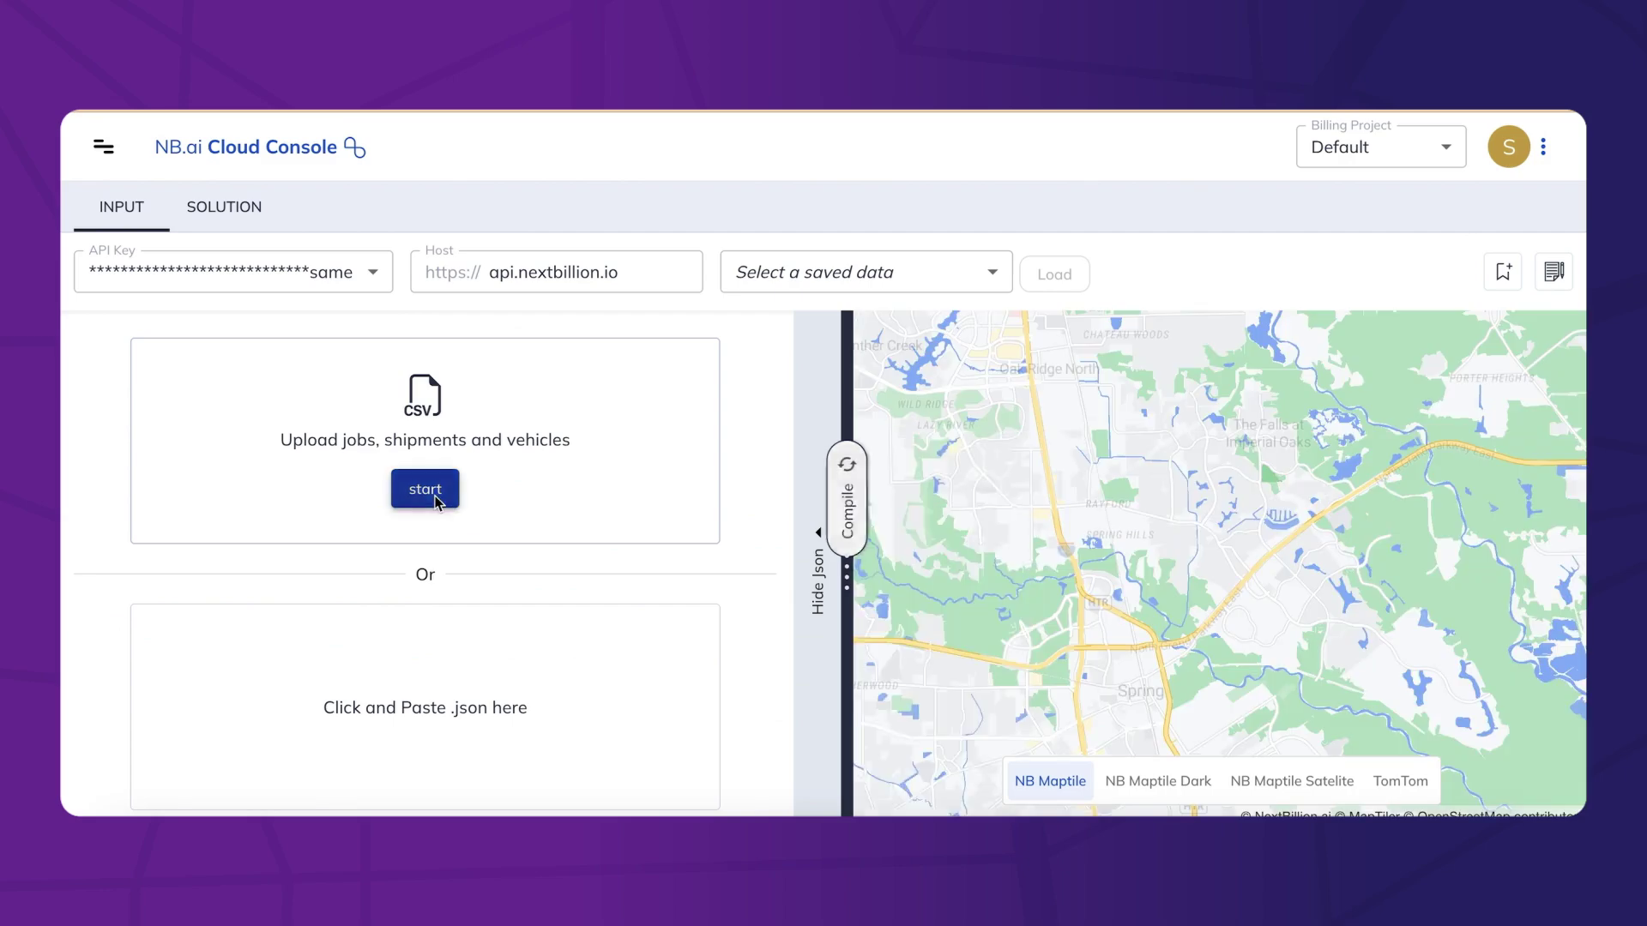
left_click(433, 496)
left_click(503, 490)
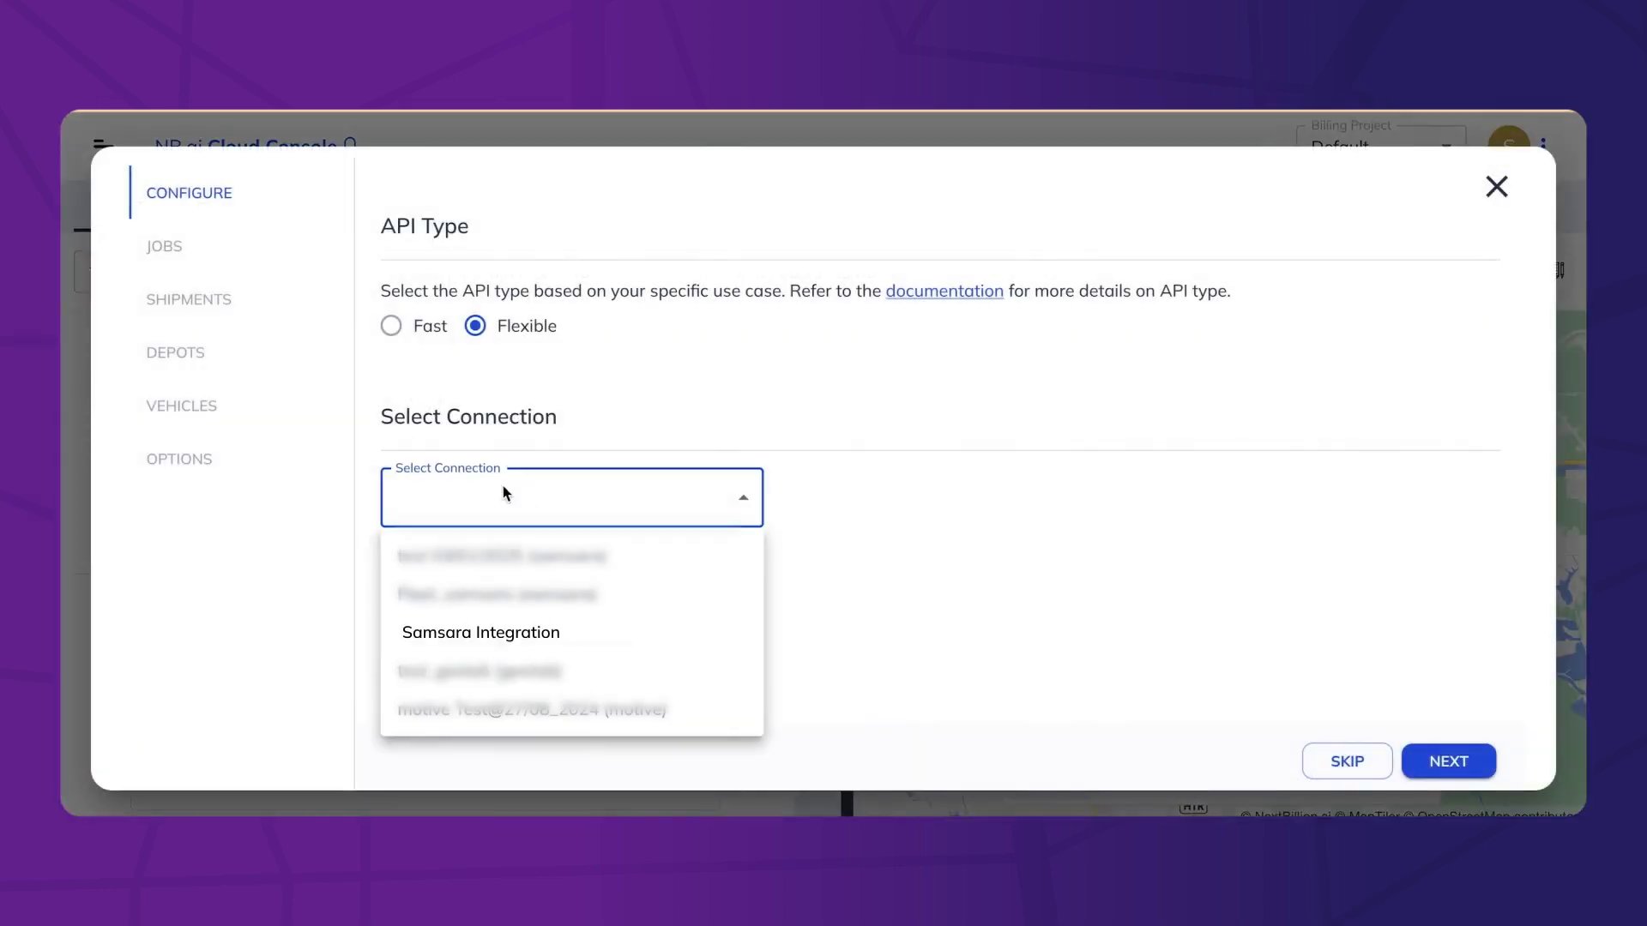
left_click(481, 635)
left_click(1446, 760)
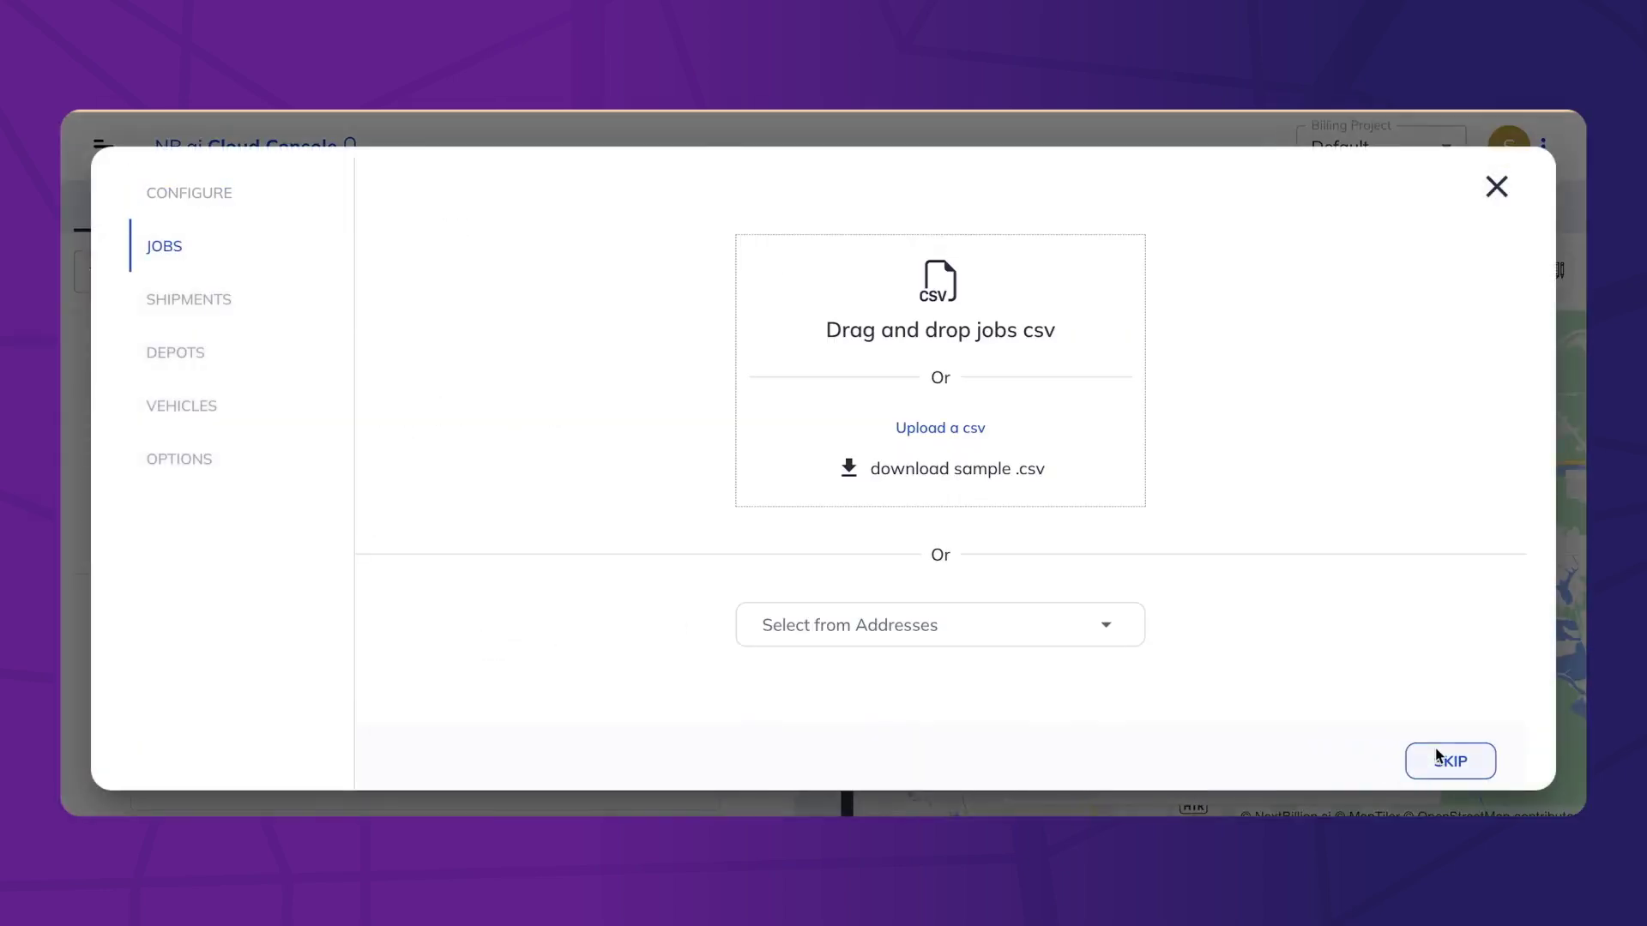
Filter saved addresses to Samsara Integration and select addresses 756–759 as jobs
left_click(892, 621)
left_click(888, 630)
left_click(1420, 324)
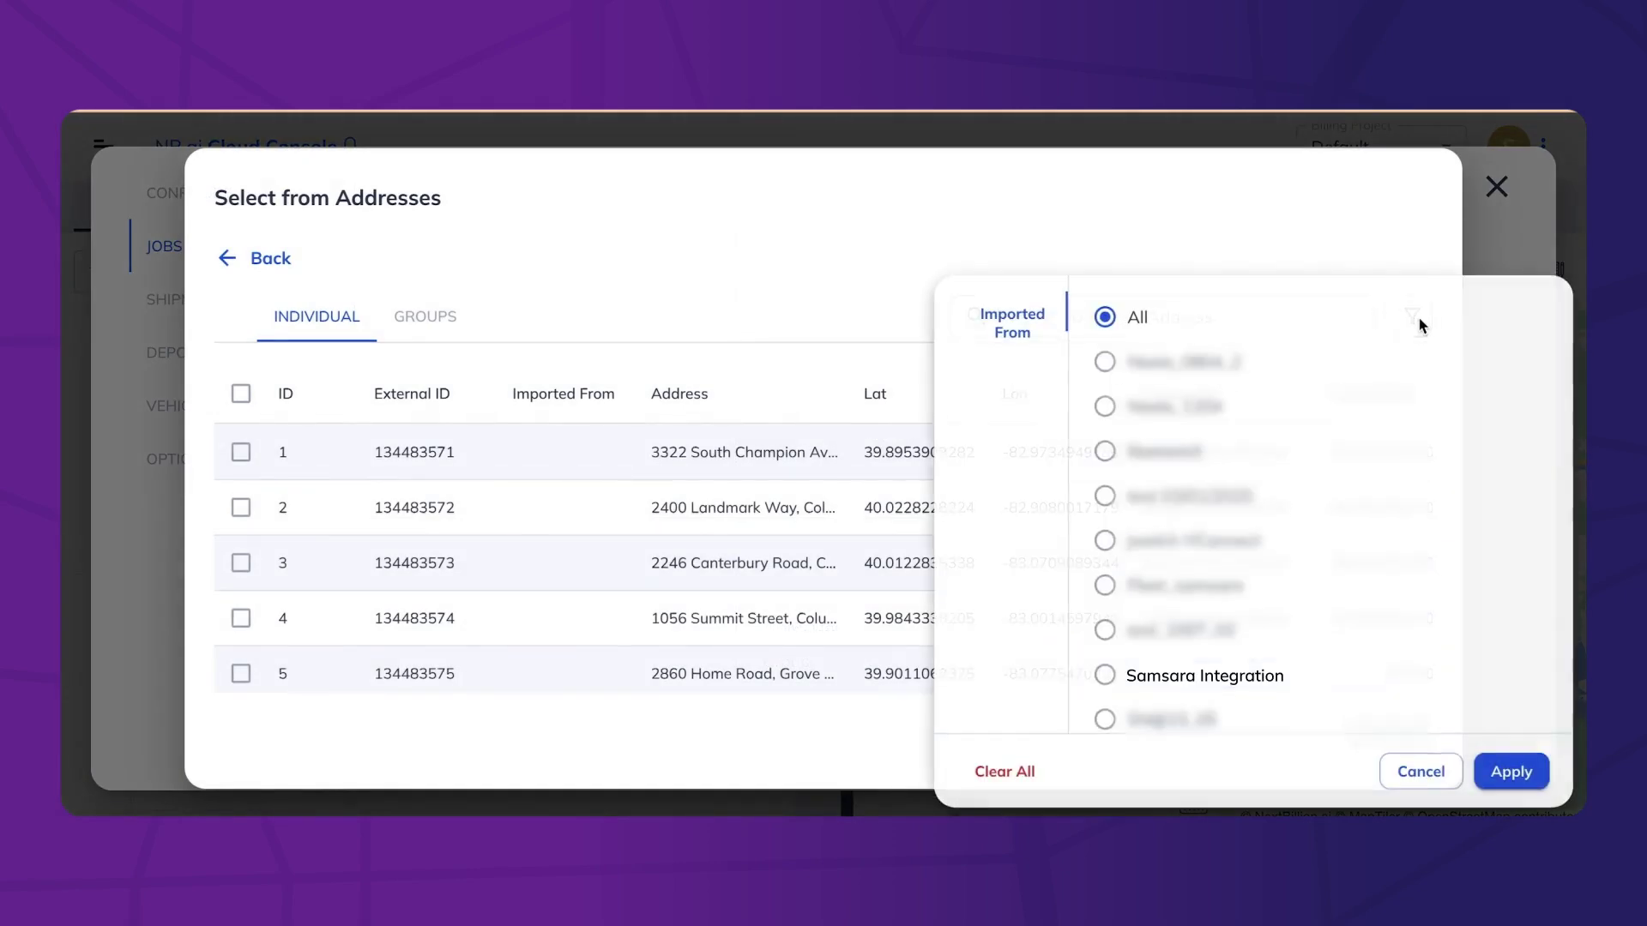
left_click(1511, 771)
left_click(241, 452)
left_click(241, 508)
left_click(241, 563)
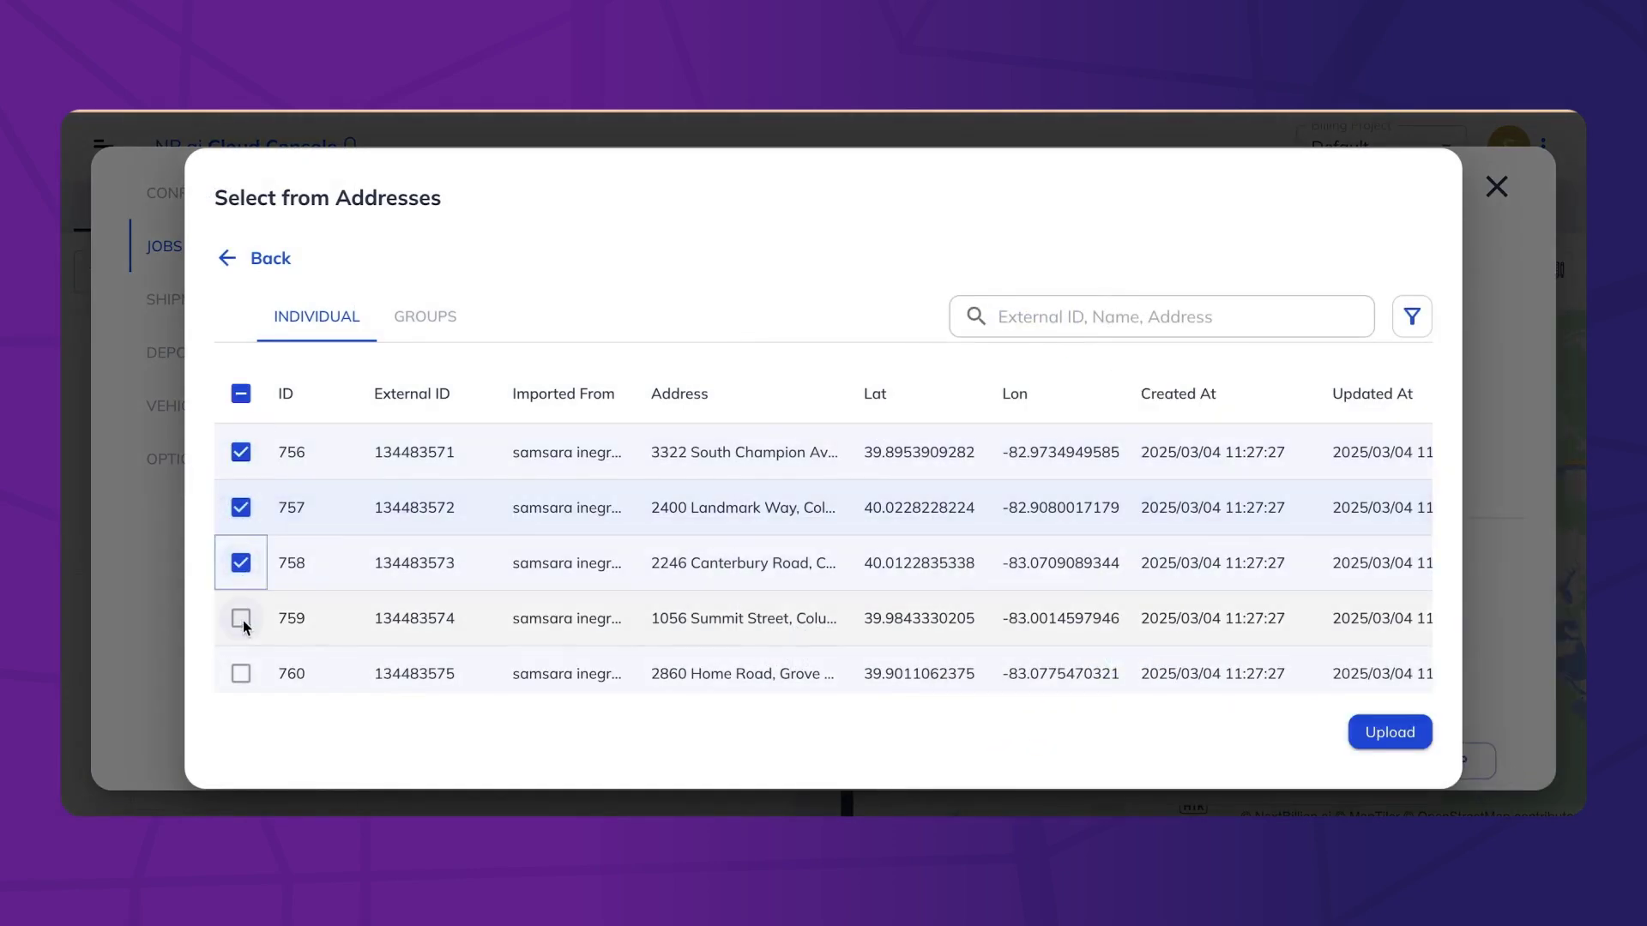
left_click(241, 618)
scroll(258, 558, "down", 5)
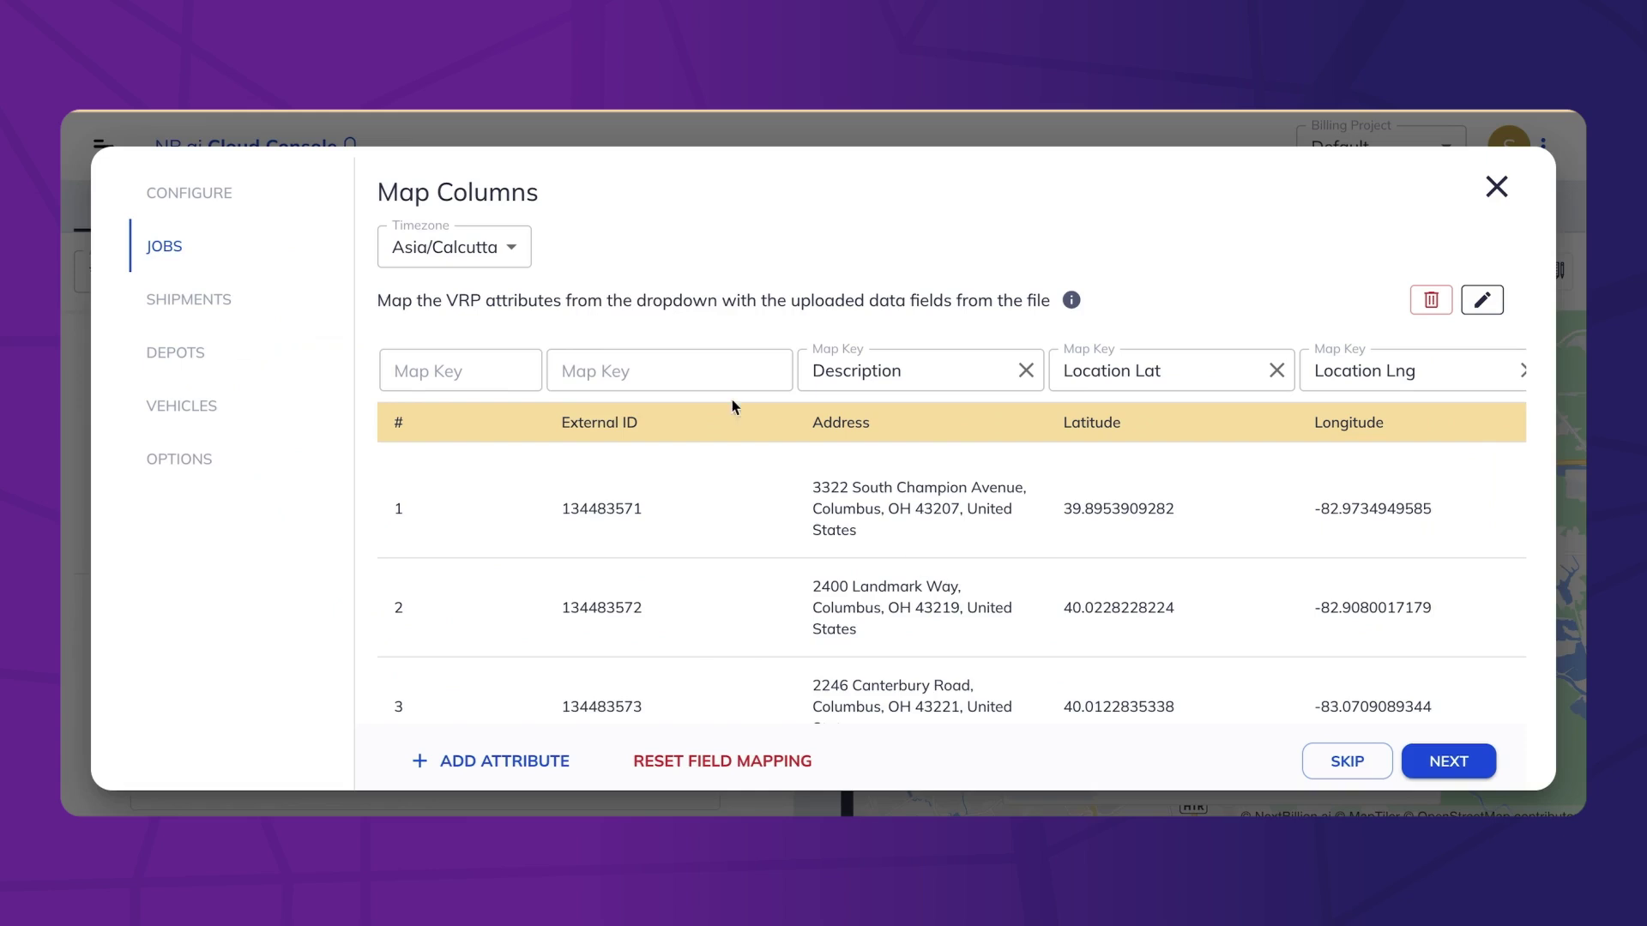
Map the job columns: External ID to ID and Address to Stop Address
left_click(724, 377)
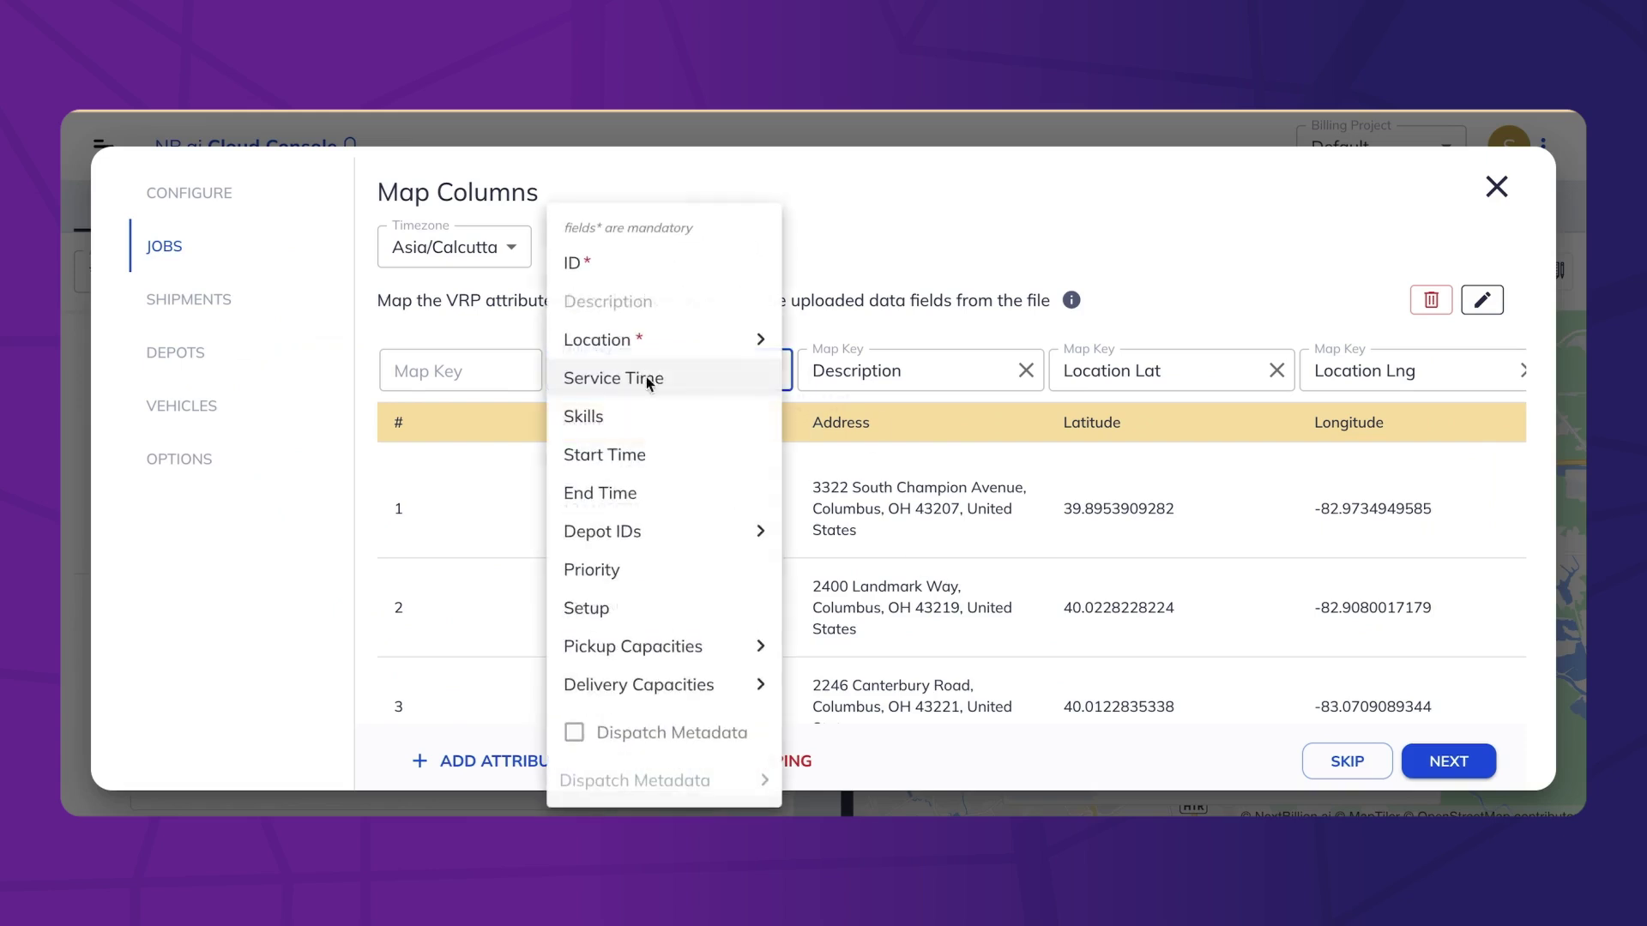
left_click(574, 731)
mouse_move(656, 780)
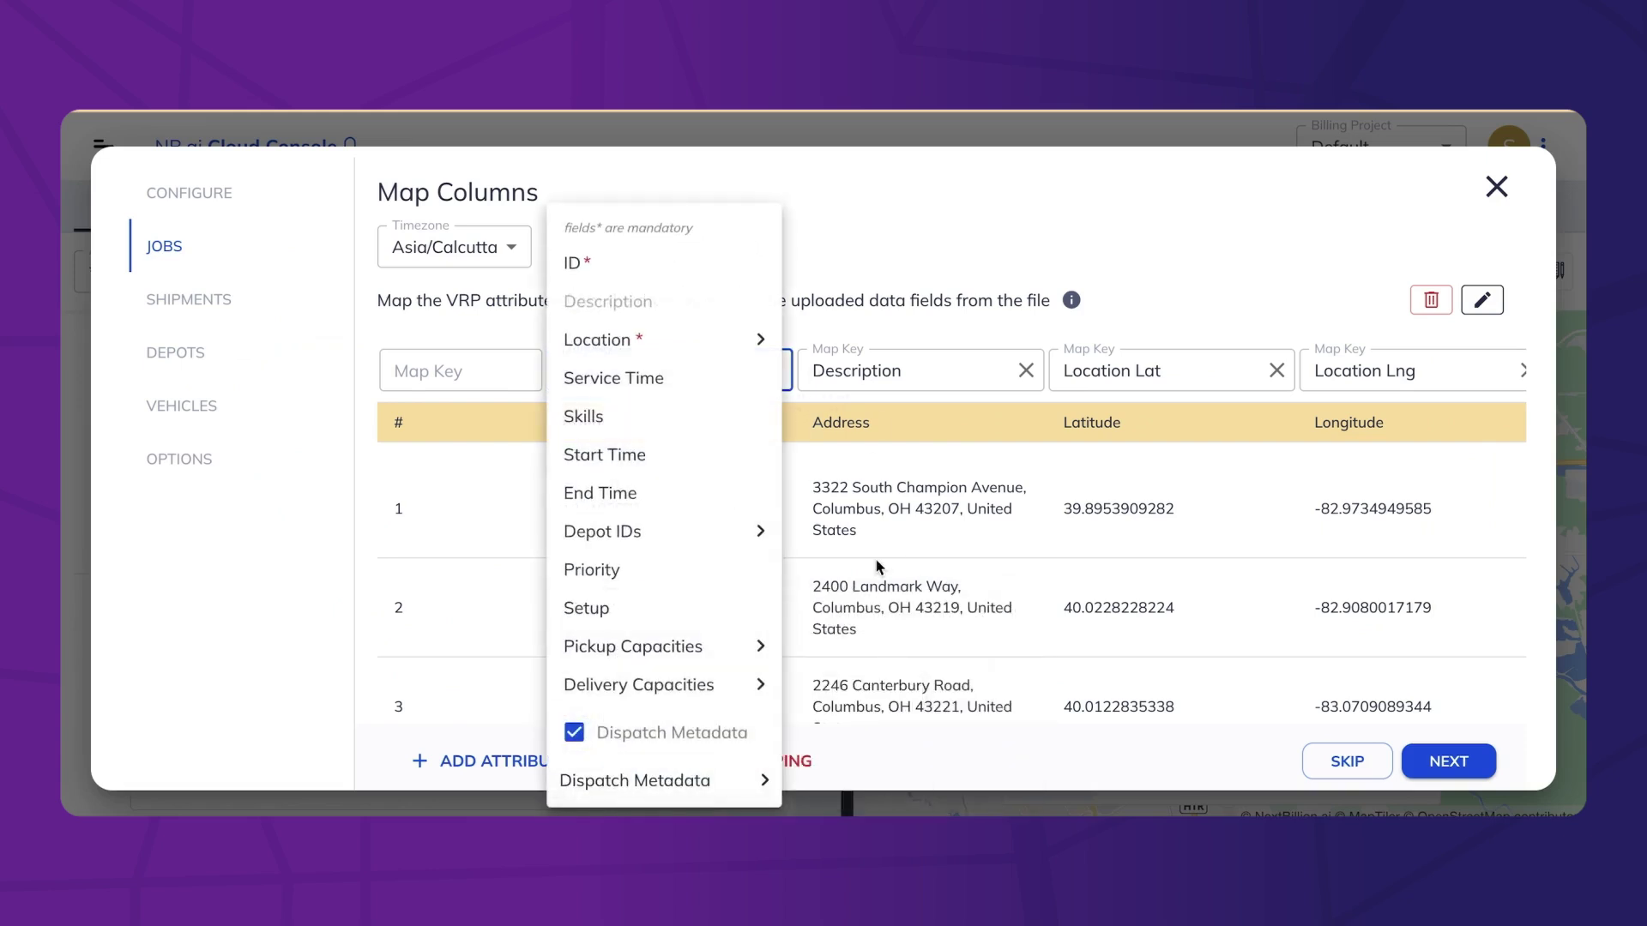
left_click(572, 263)
left_click(1003, 369)
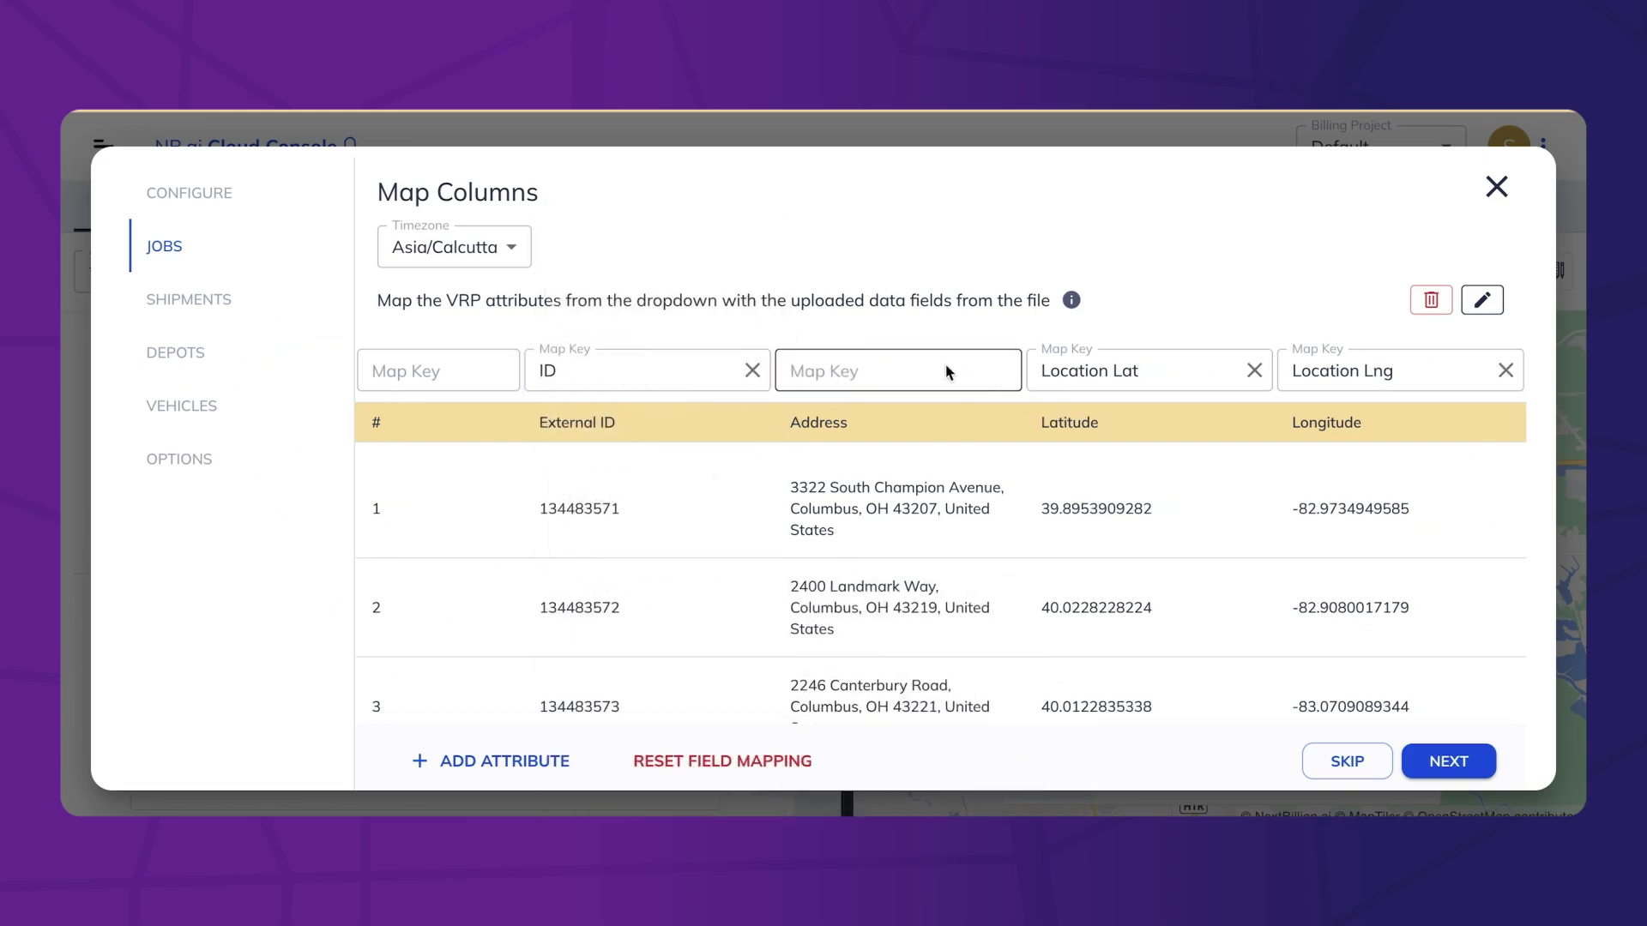
left_click(949, 369)
mouse_move(883, 776)
left_click(1079, 738)
Add job attribute columns for Stop Name, Stop Notes, Start Time and End Time
left_click(519, 759)
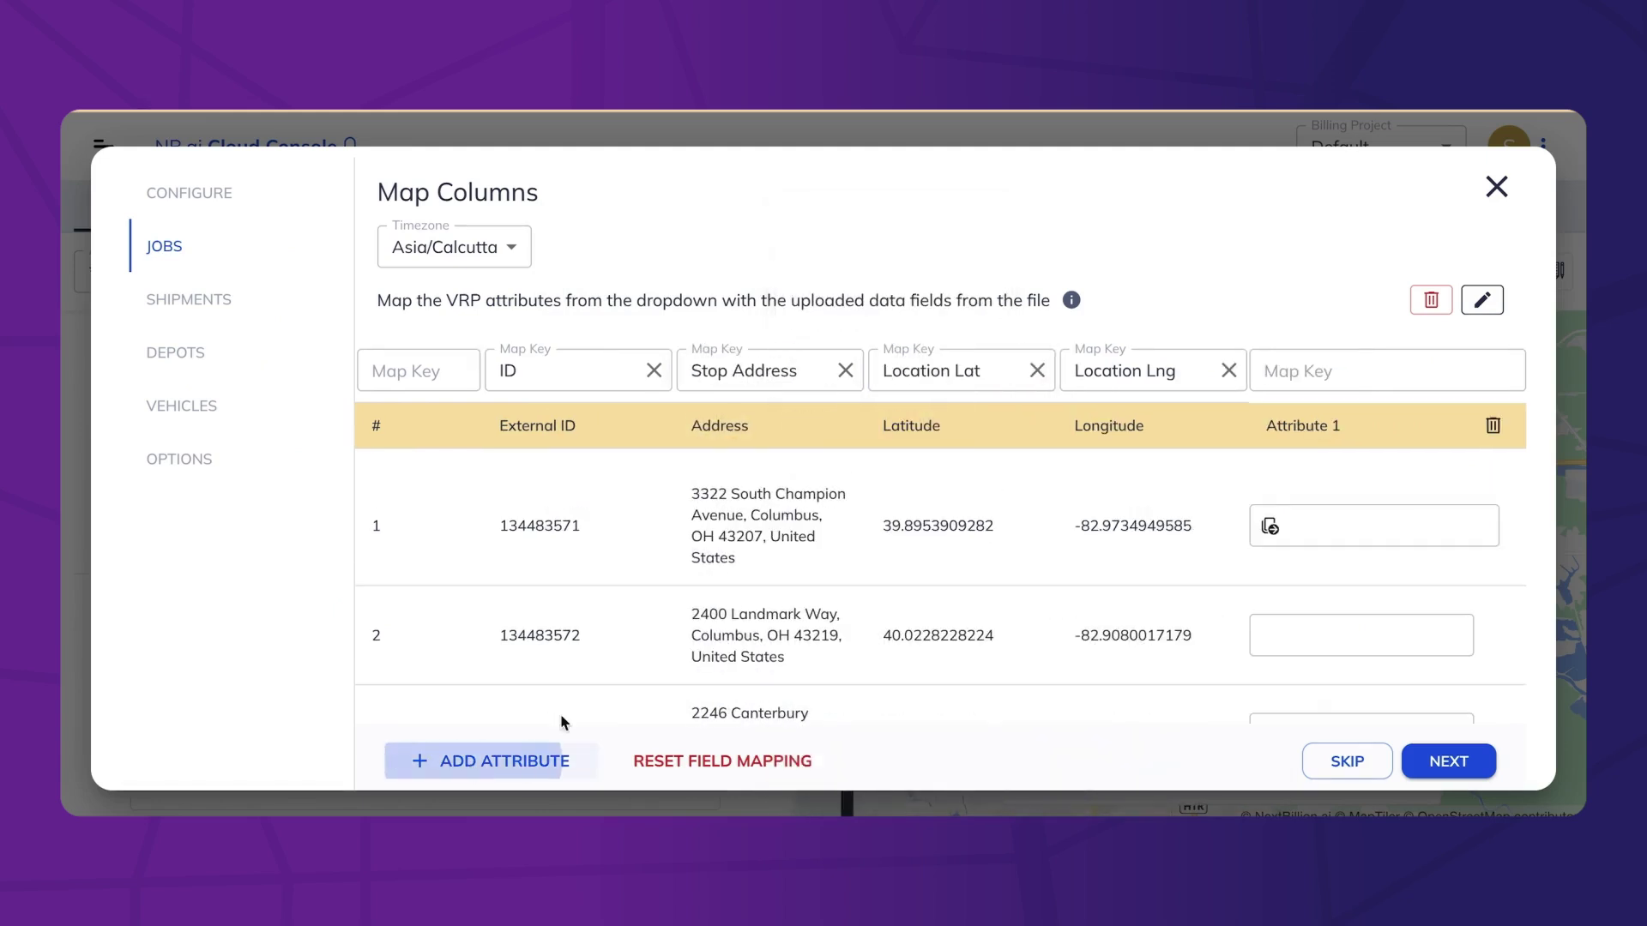
left_click(1294, 377)
mouse_move(1299, 780)
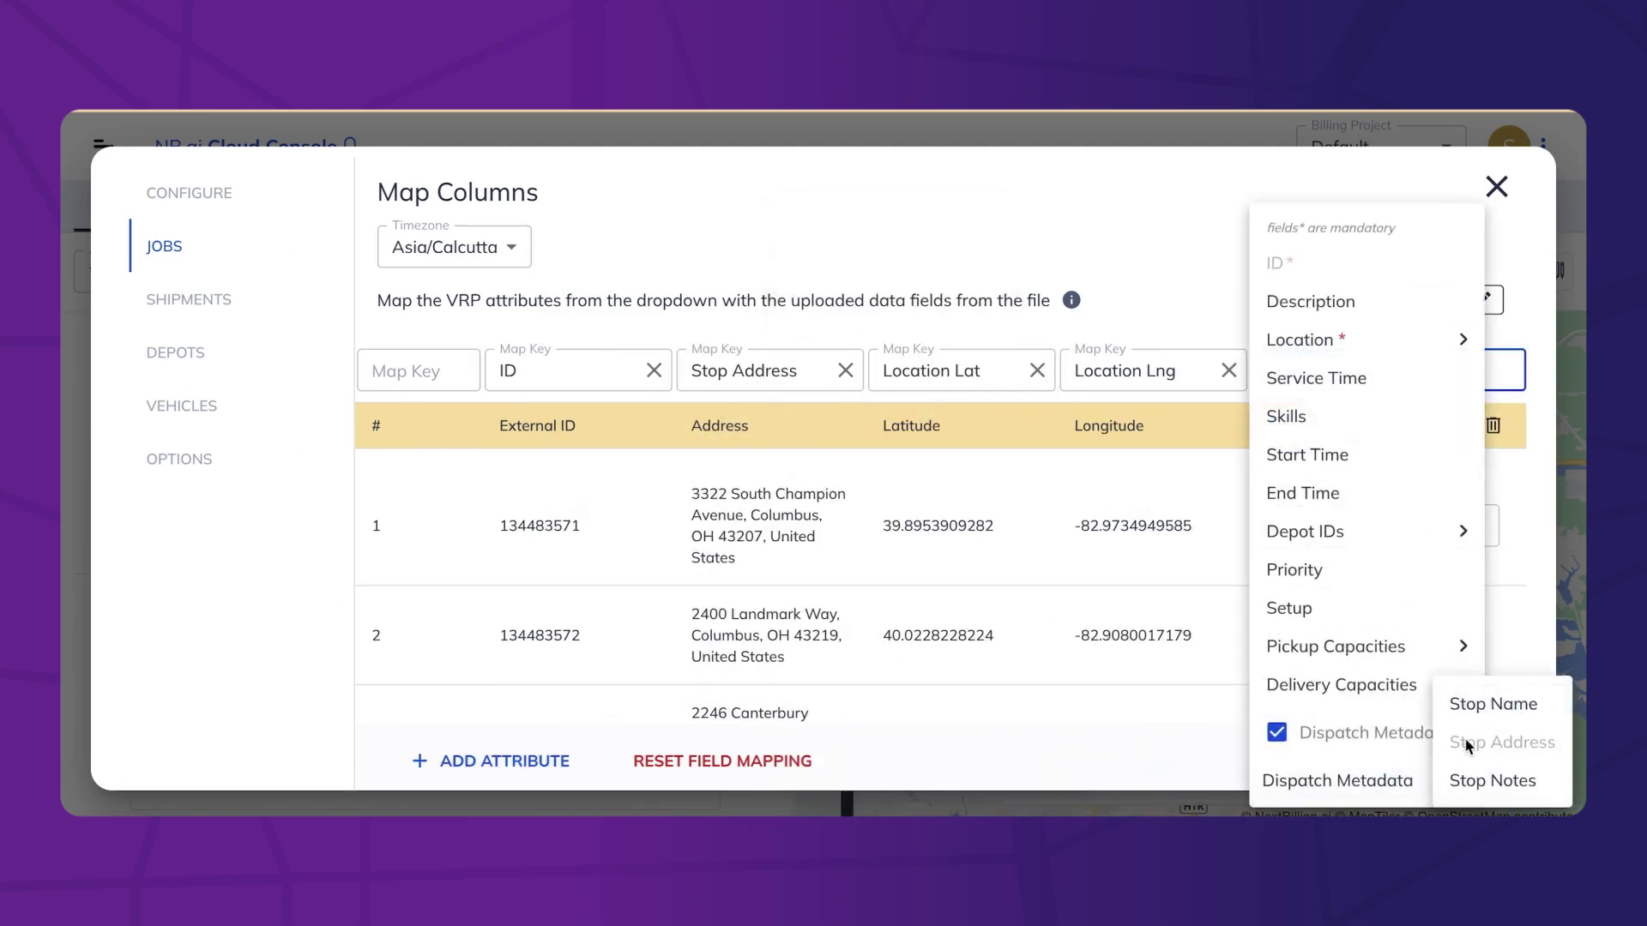
left_click(1492, 704)
left_click(1403, 377)
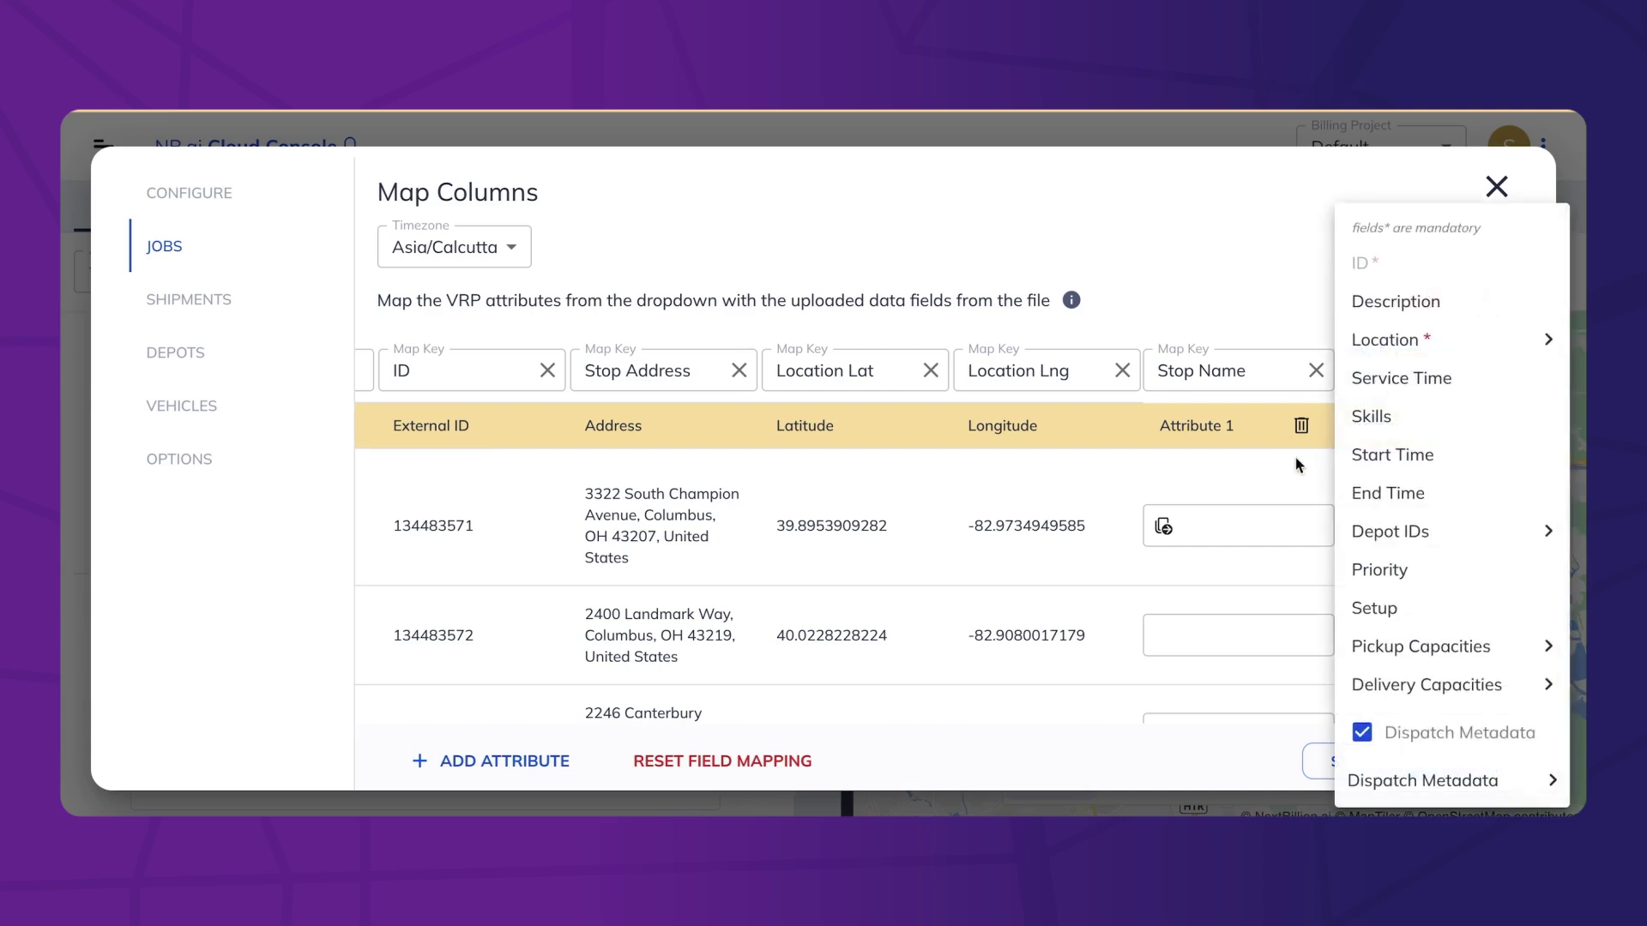
mouse_move(1420, 784)
left_click(1492, 780)
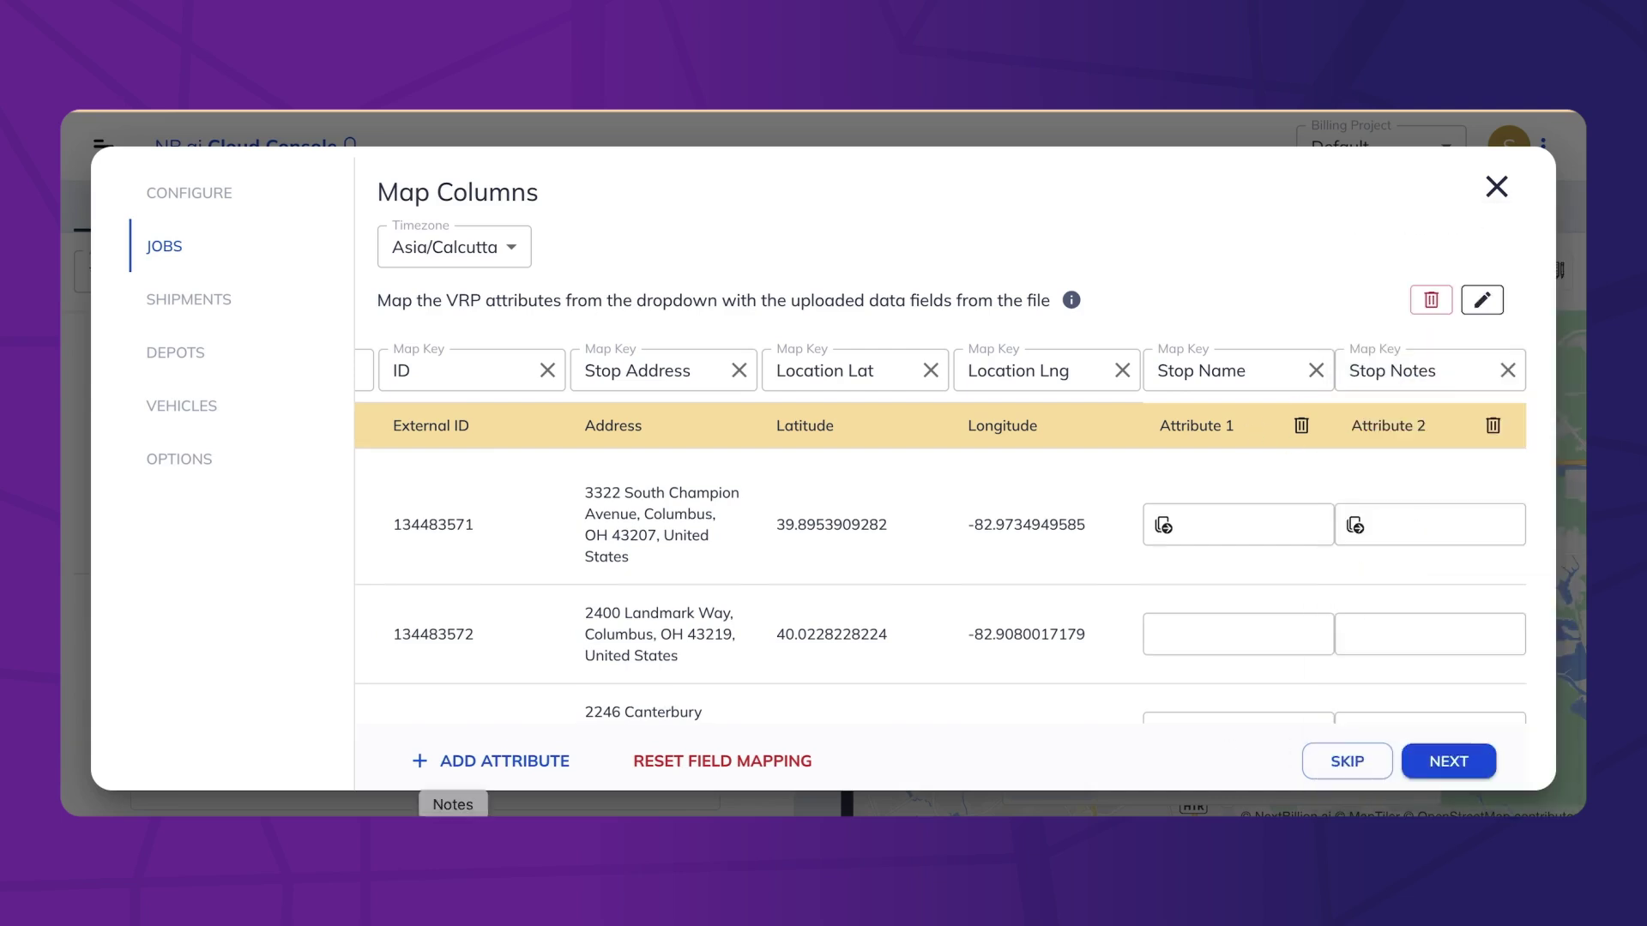
left_click(1458, 369)
left_click(1389, 452)
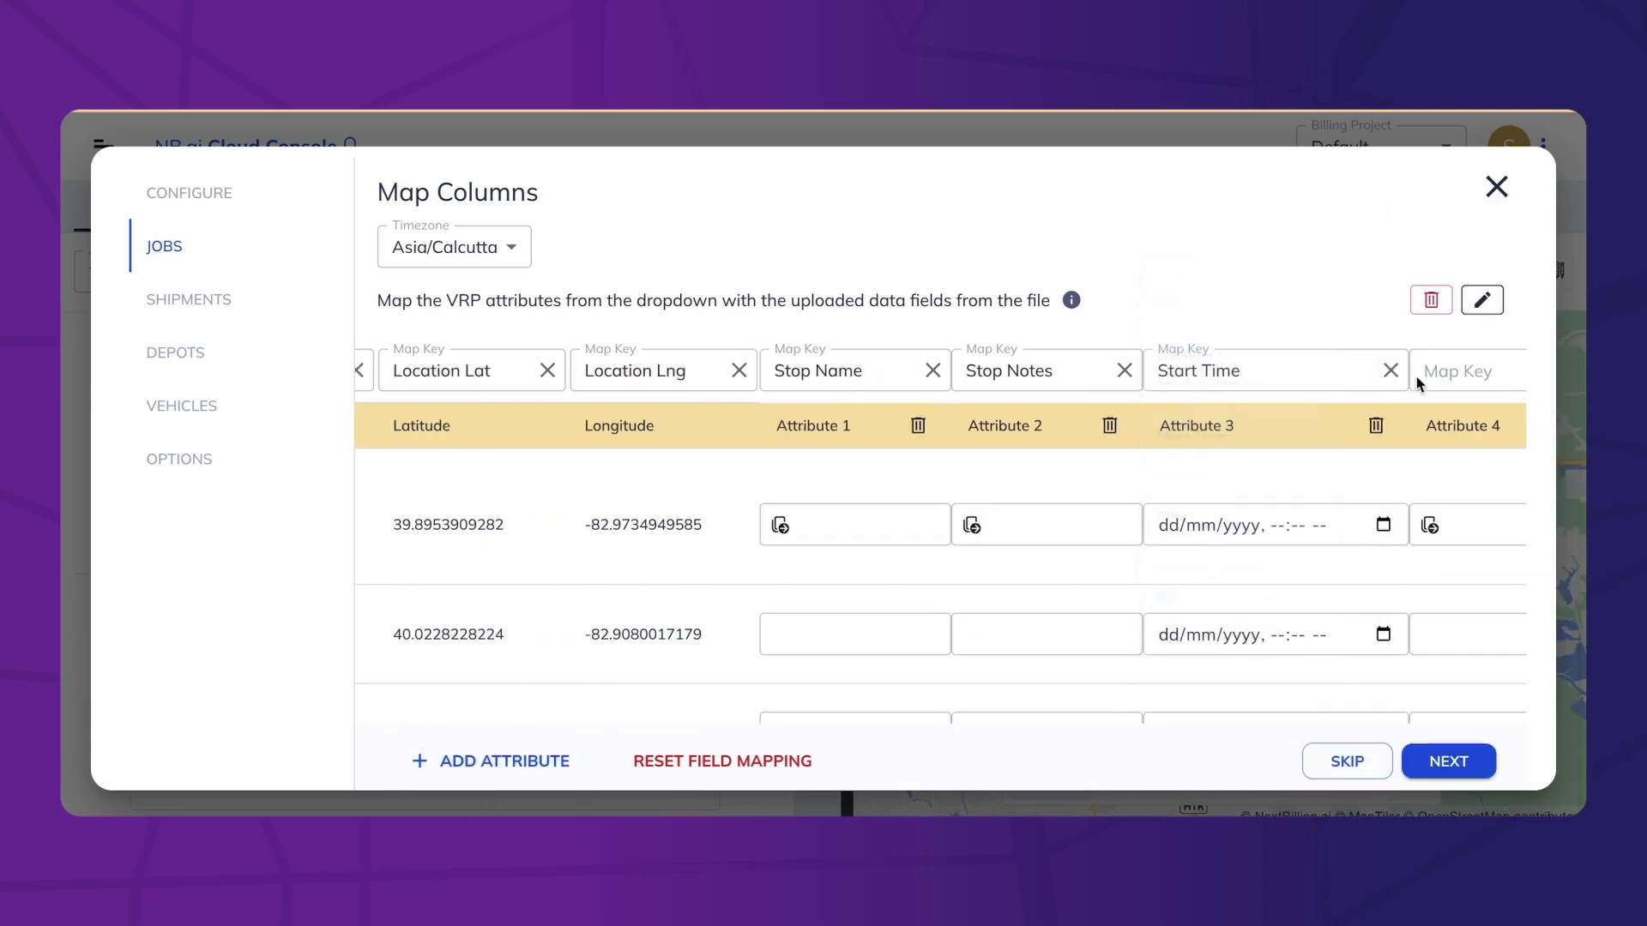
left_click(1458, 370)
mouse_move(1403, 339)
left_click(1363, 492)
Write notes for the first two stops, accept the jobs and skip shipments
left_click(1016, 529)
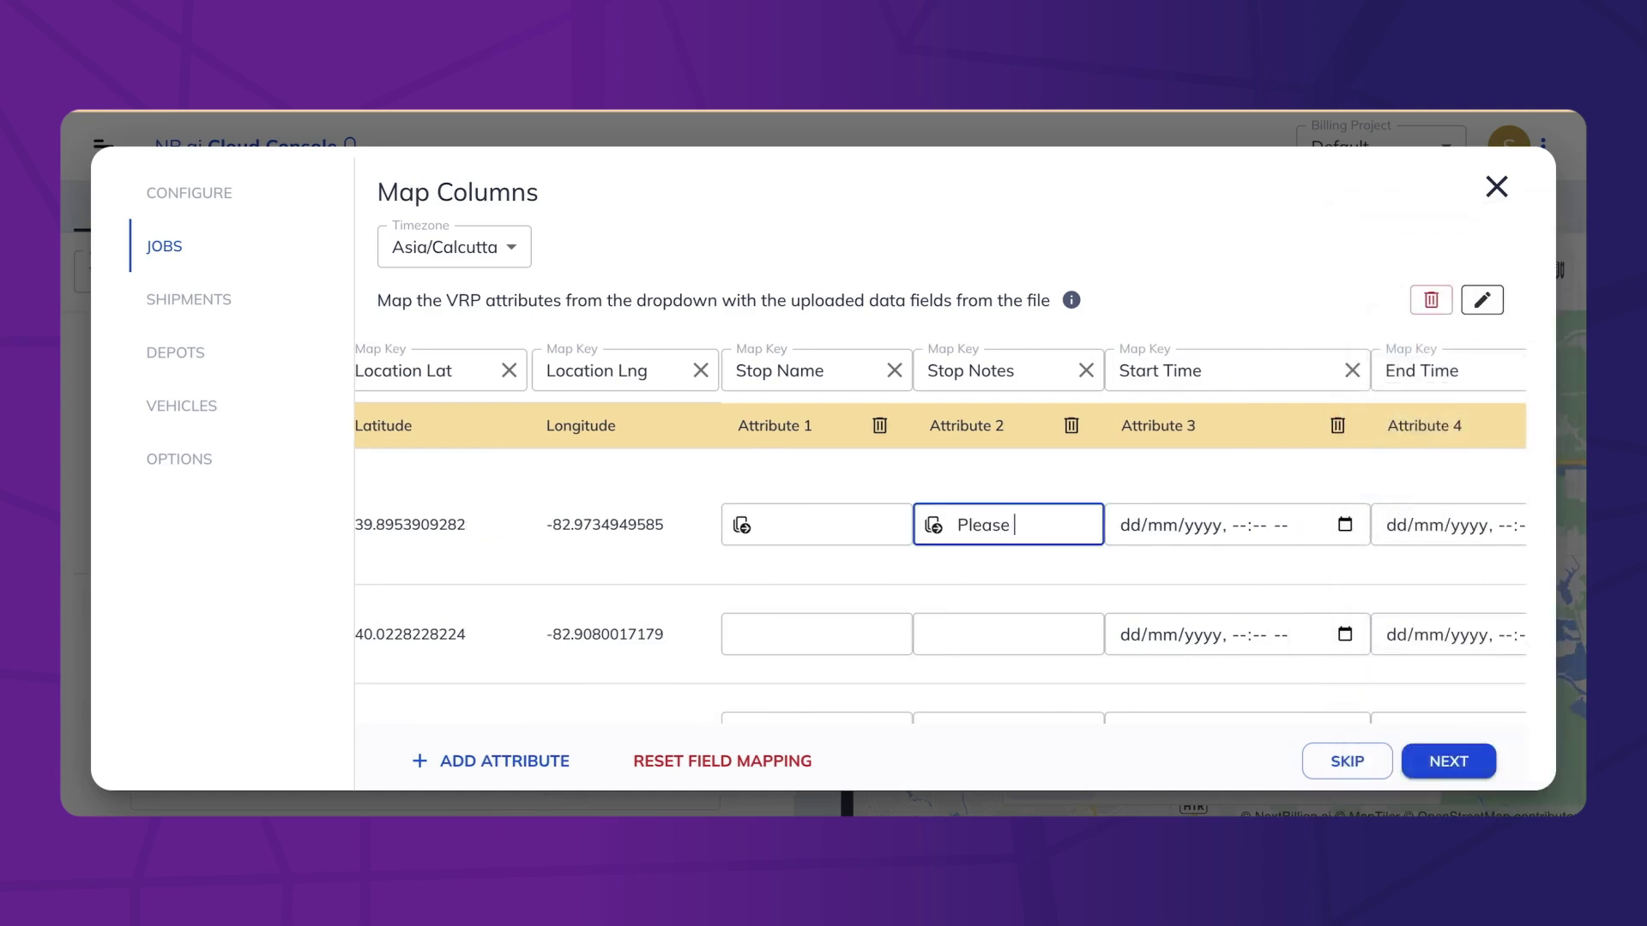
left_click(994, 642)
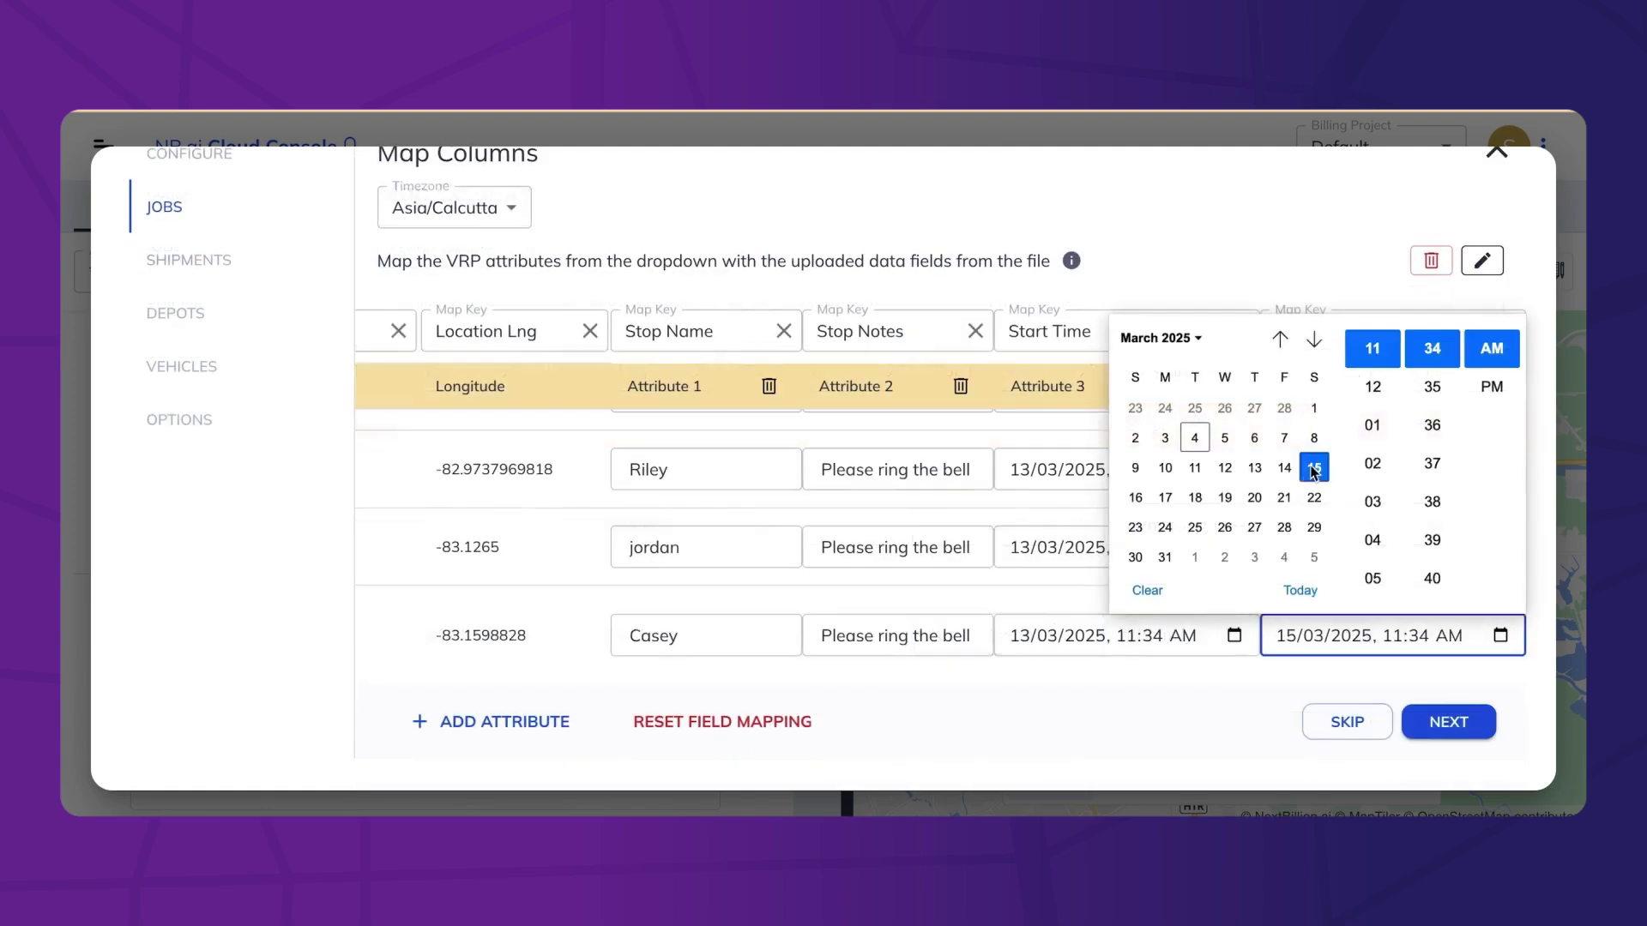
left_click(1448, 720)
left_click(1449, 722)
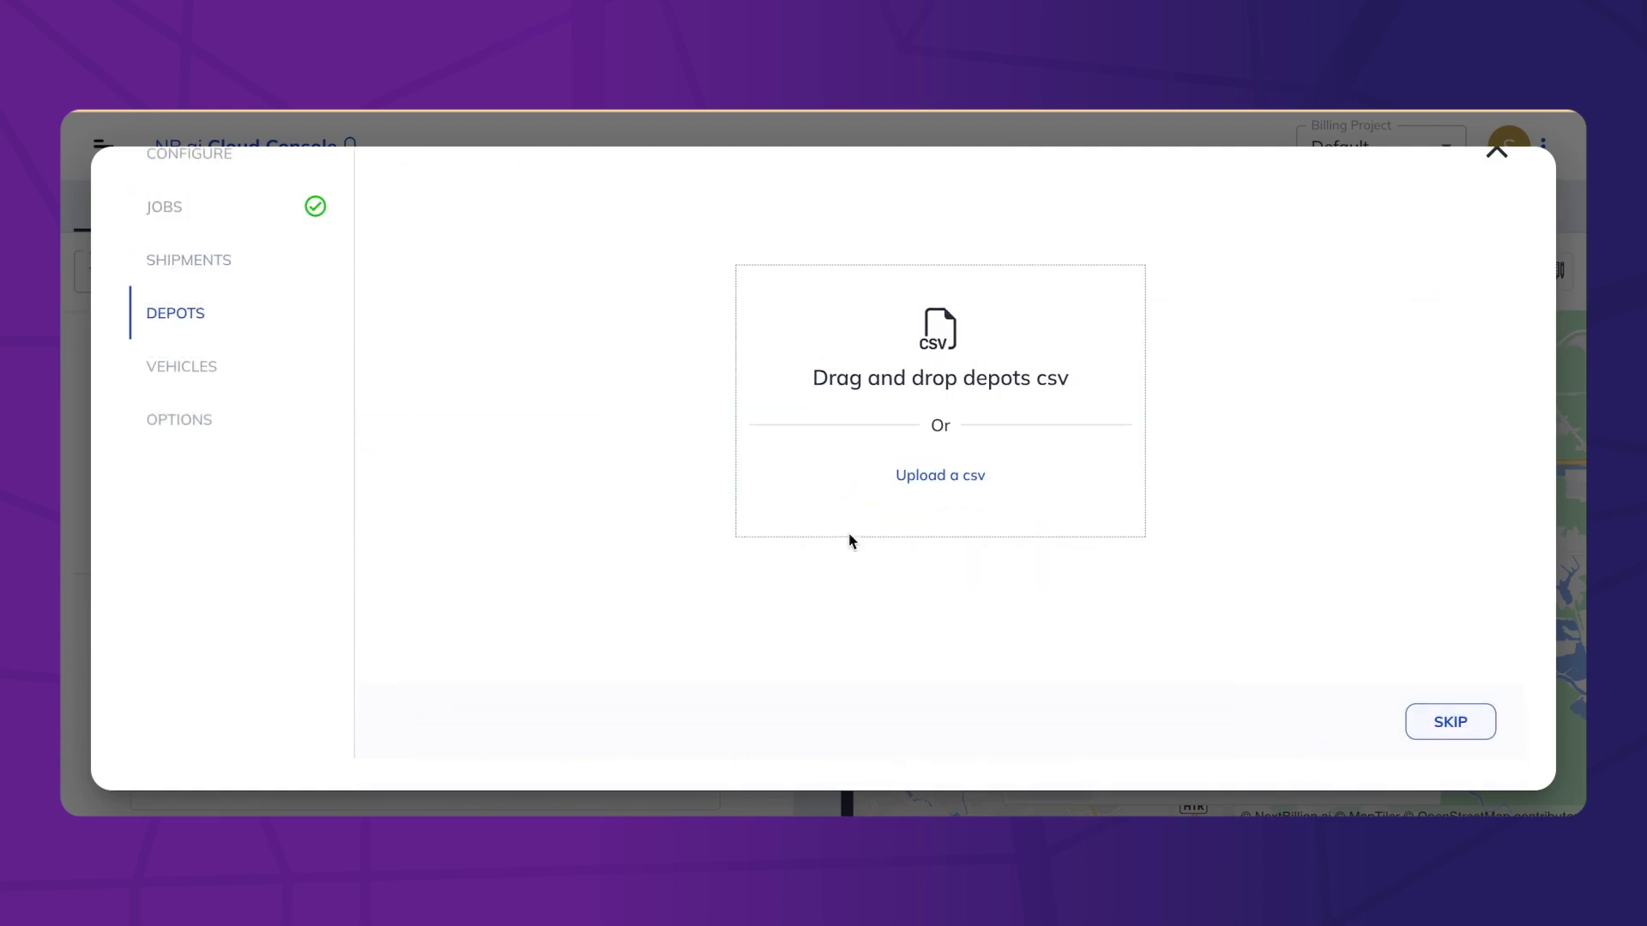
Filter individual vehicles to Samsara Integration and select vehicles 132 and 133
left_click(153, 368)
left_click(819, 583)
left_click(838, 584)
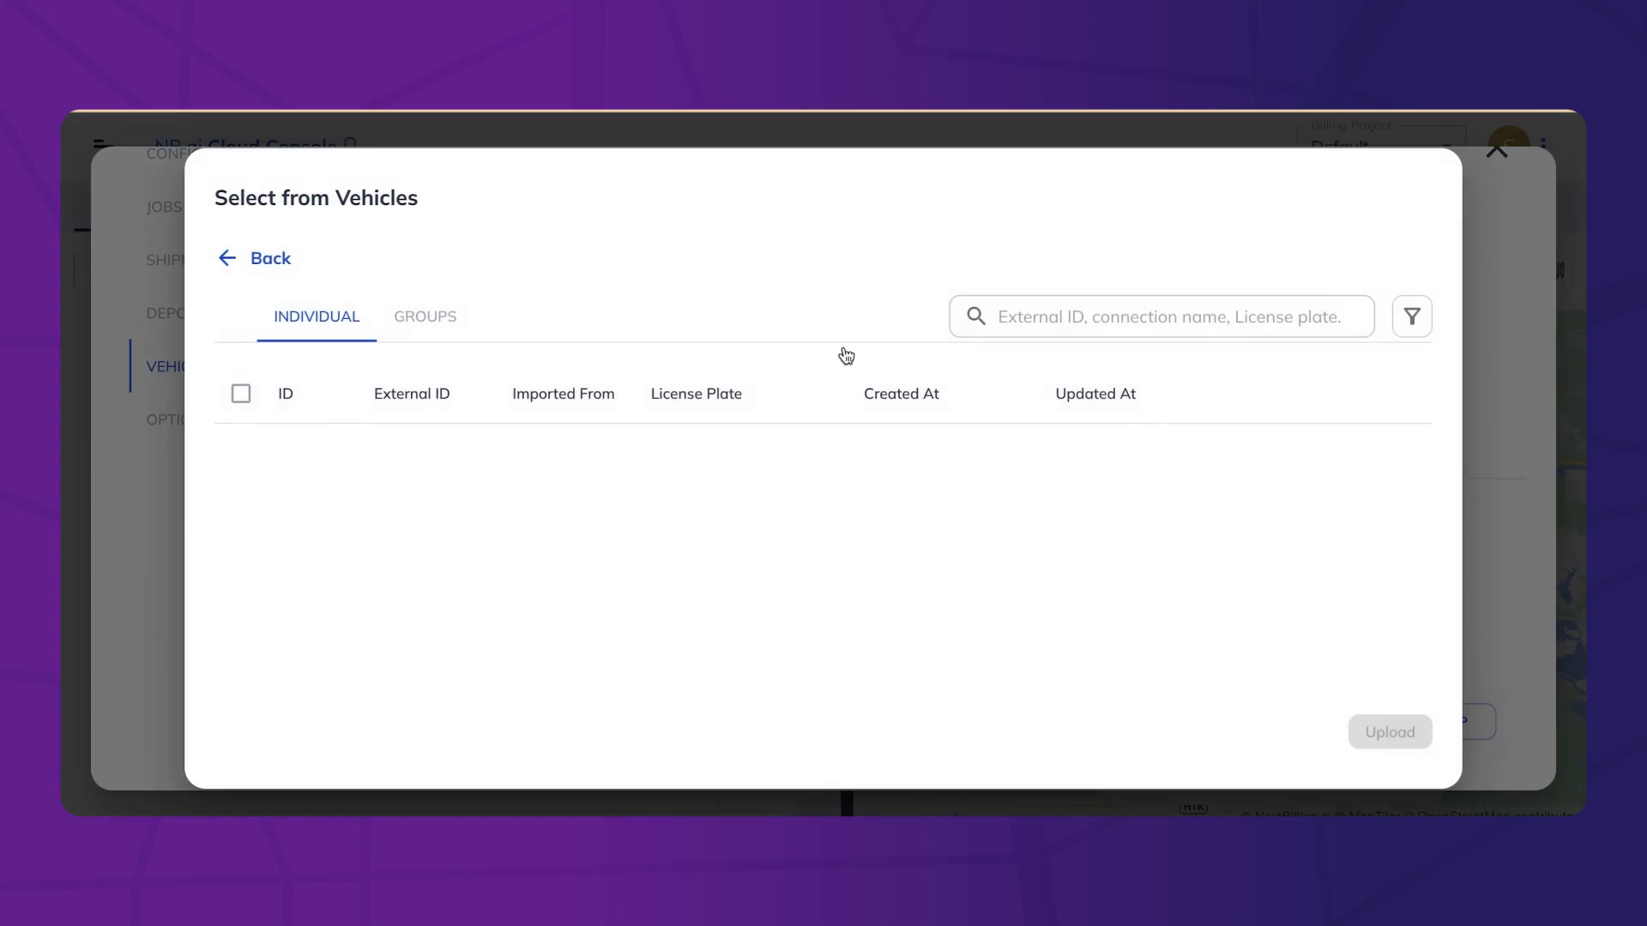
left_click(1411, 317)
scroll(1106, 645, "down", 2)
left_click(1111, 596)
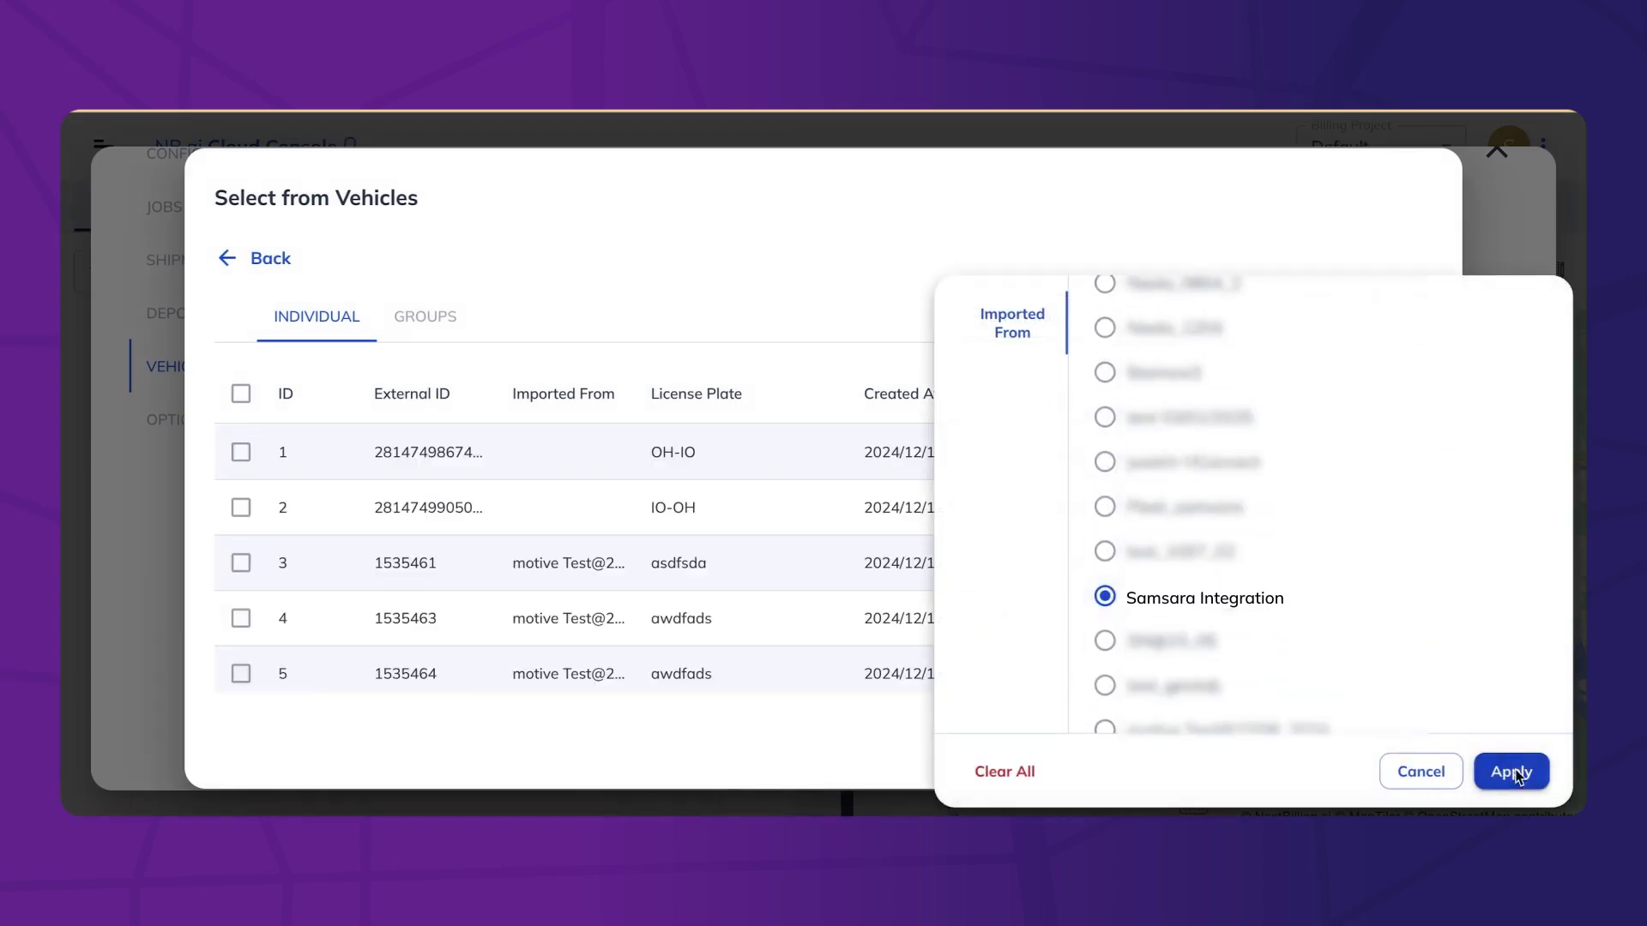
left_click(1507, 752)
left_click(241, 452)
left_click(241, 507)
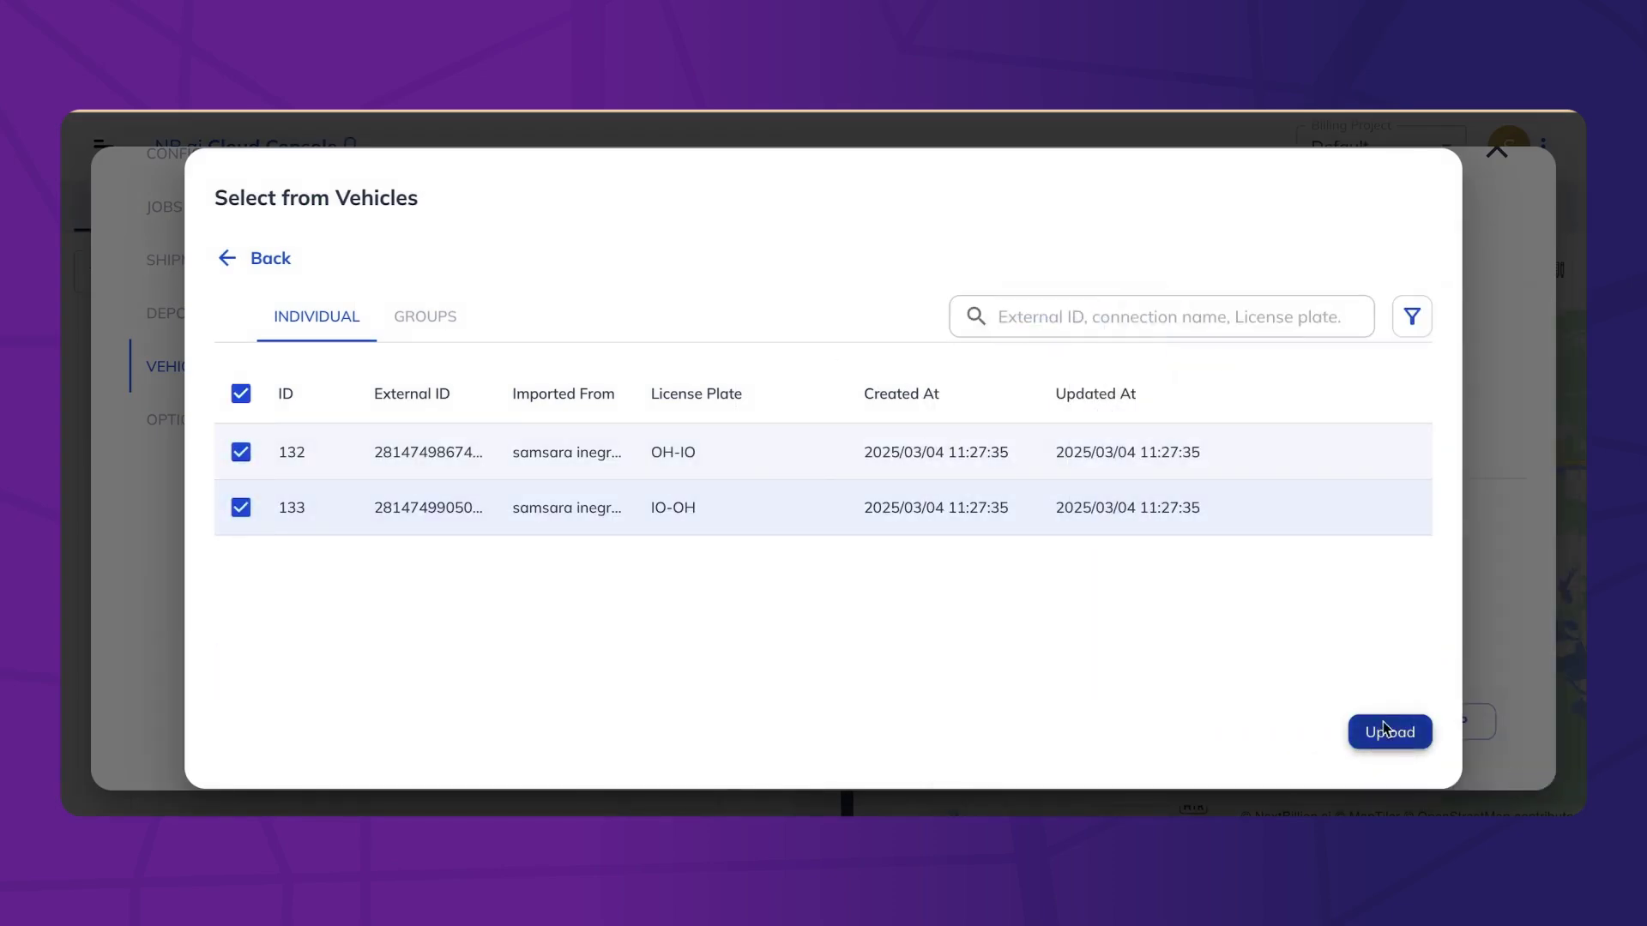
Upload the vehicles and map External ID, License Plate, Latitude, Longitude to ID, Description, Start Location Lat/Lng
left_click(1385, 729)
left_click(661, 331)
left_click(566, 257)
left_click(866, 331)
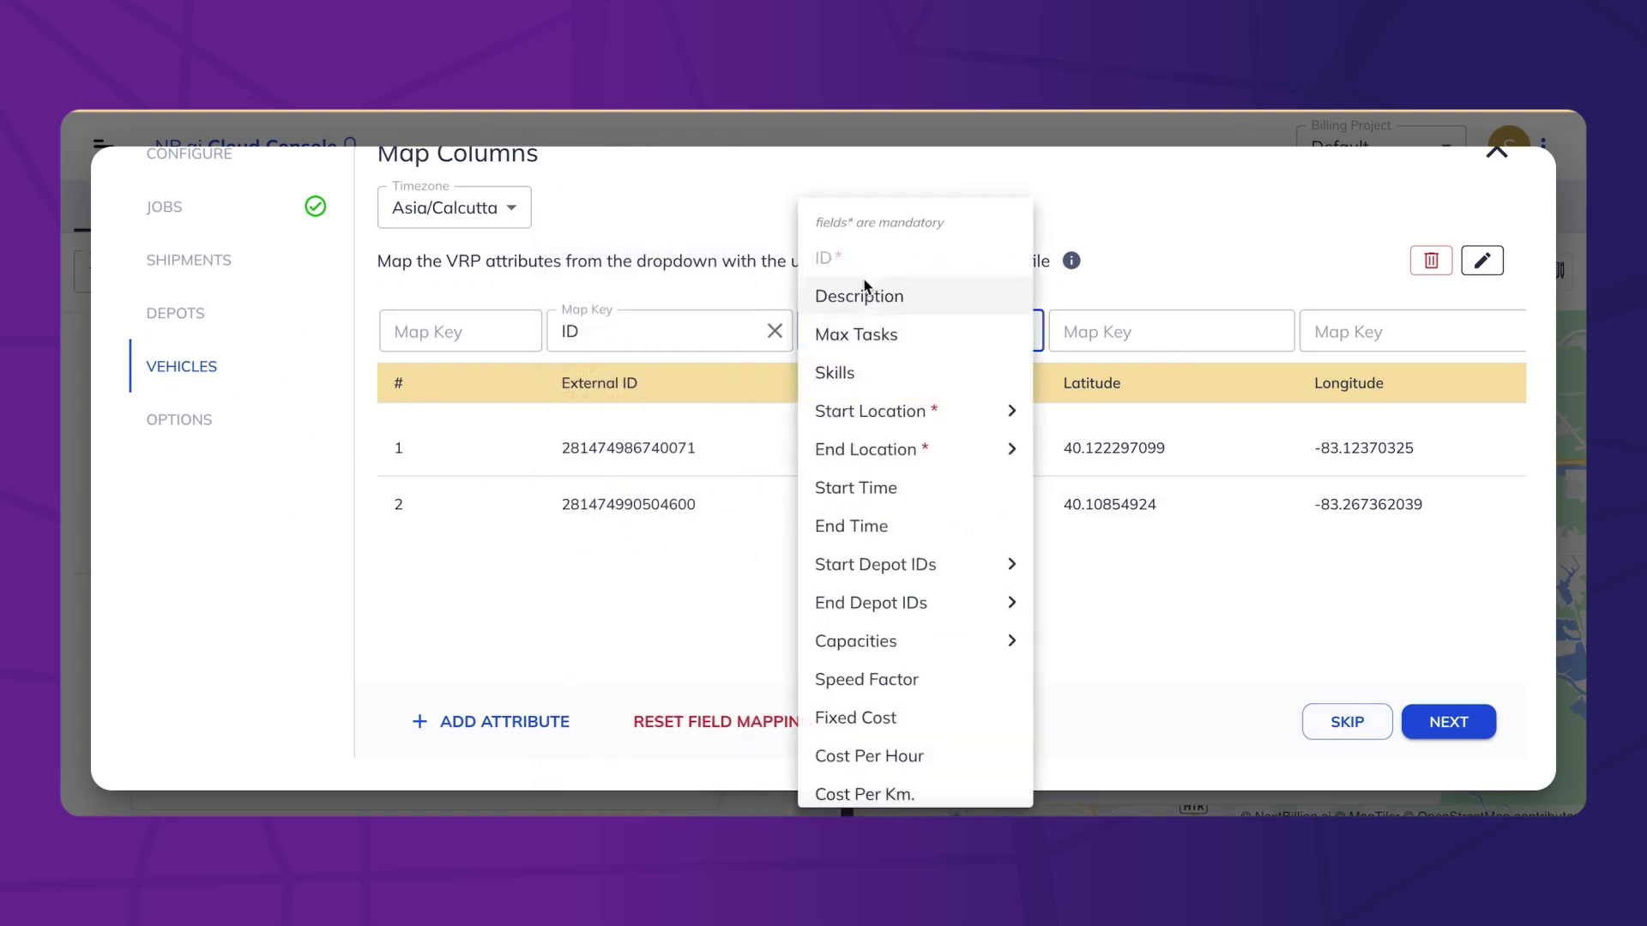
left_click(863, 294)
left_click(1141, 331)
mouse_move(1106, 410)
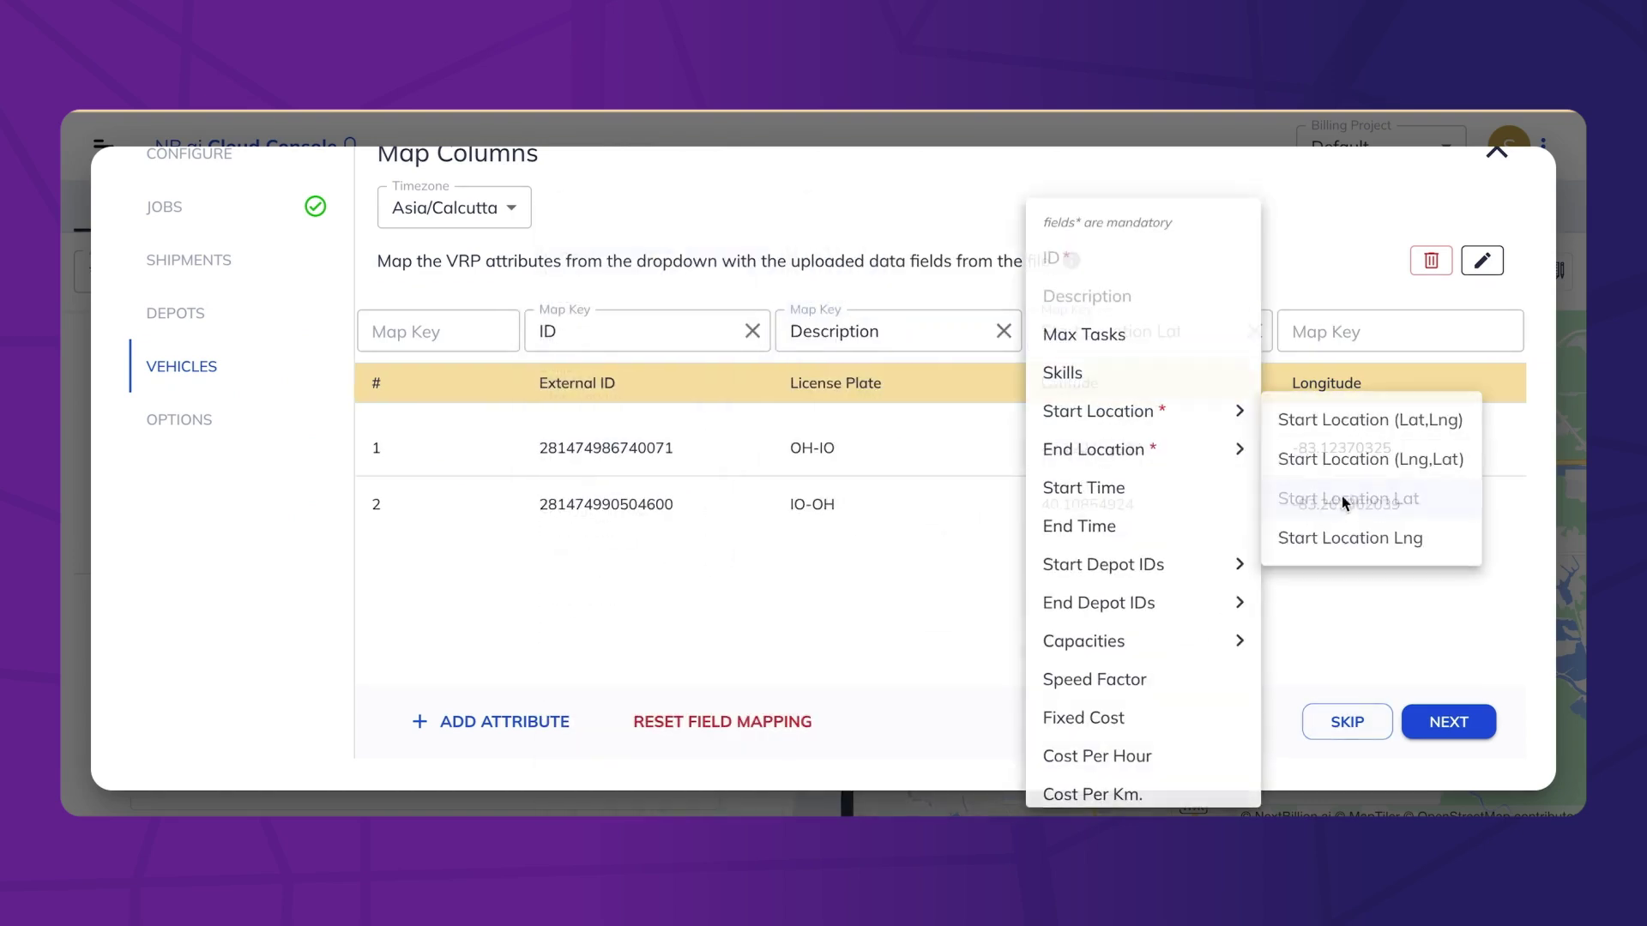
left_click(1372, 331)
mouse_move(1313, 410)
left_click(1389, 537)
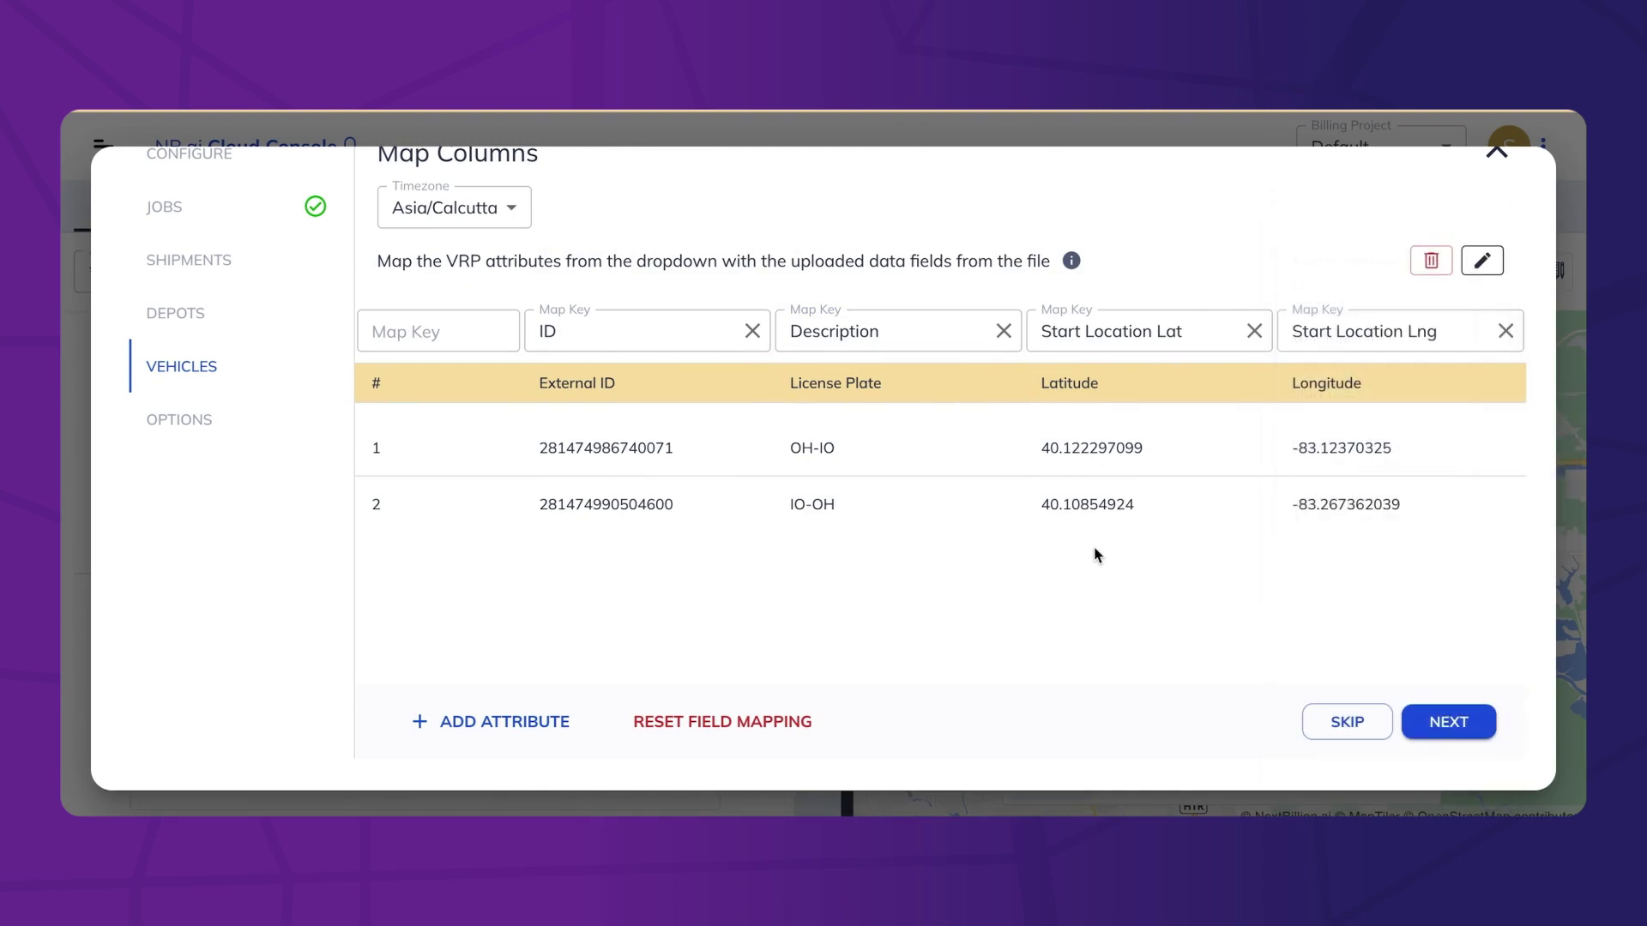
Add attribute columns mapped to Start Time and End Time, plus a third attribute column
left_click(506, 727)
left_click(501, 727)
left_click(1209, 331)
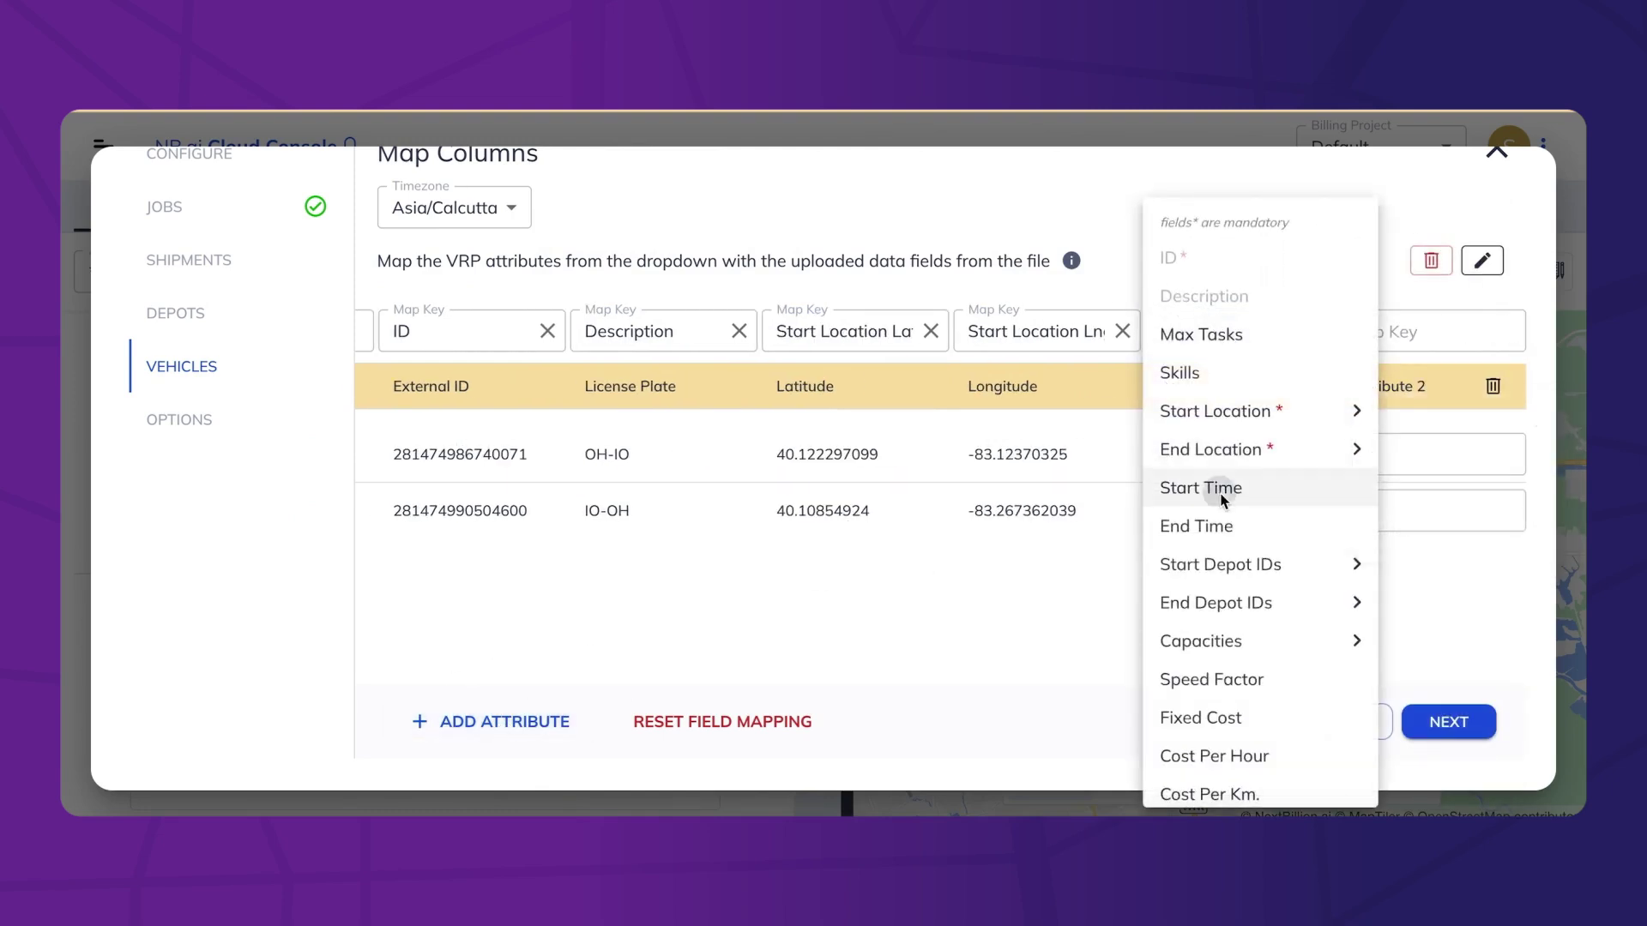
left_click(1224, 500)
left_click(1373, 331)
left_click(1372, 525)
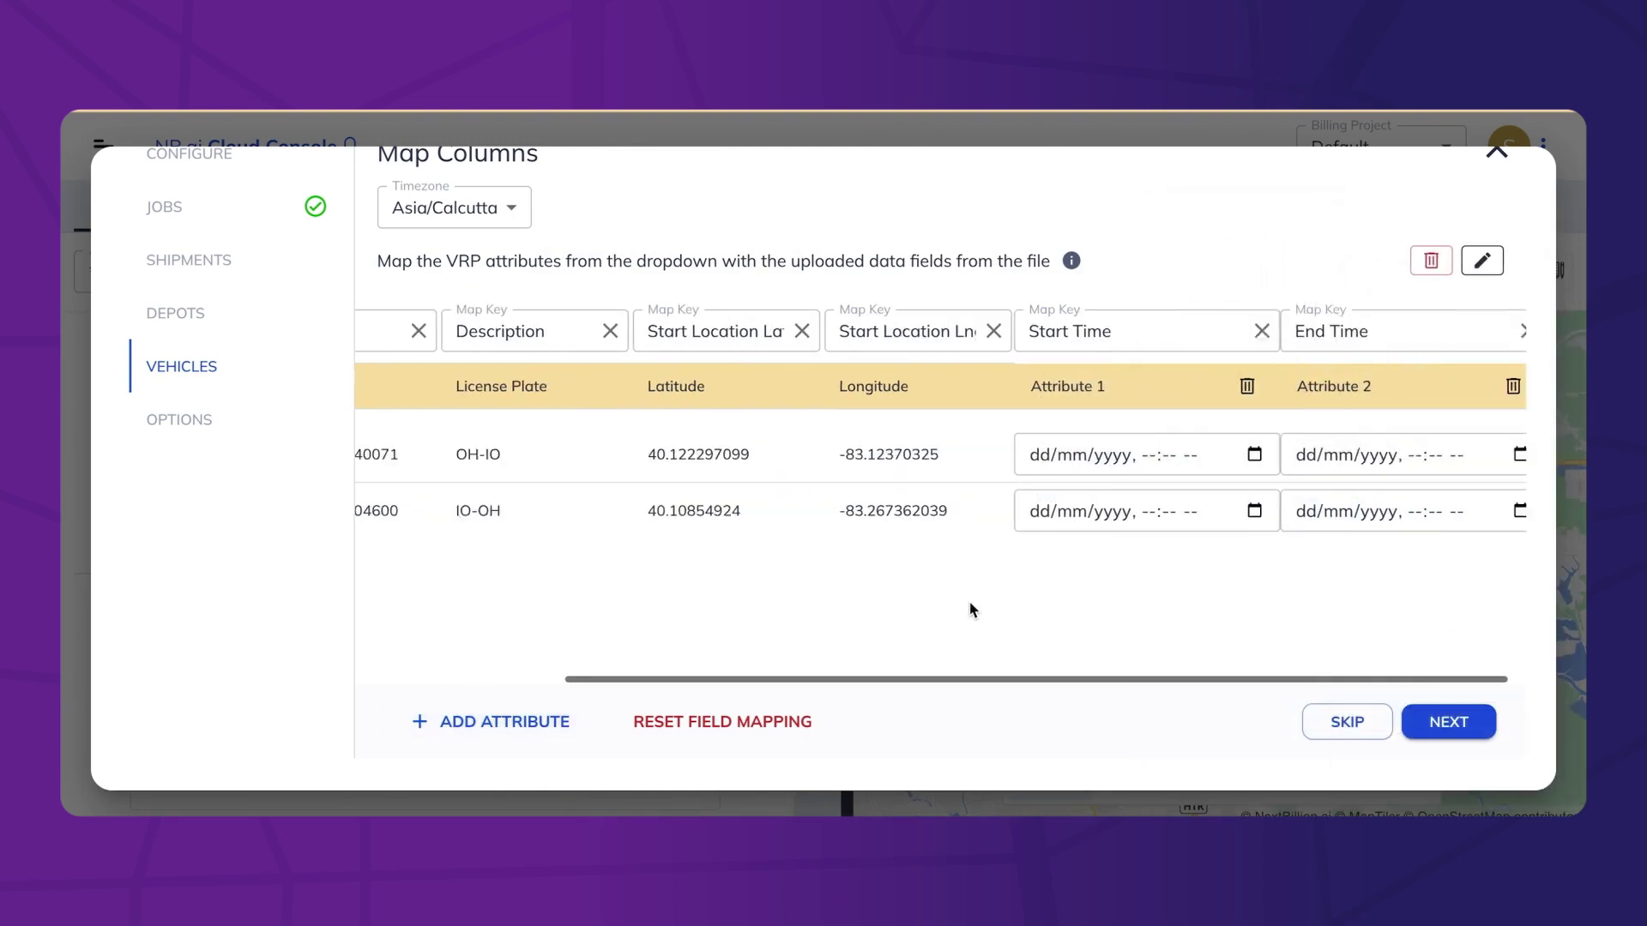
left_click(504, 725)
left_click(1415, 331)
scroll(1407, 669, "down", 3)
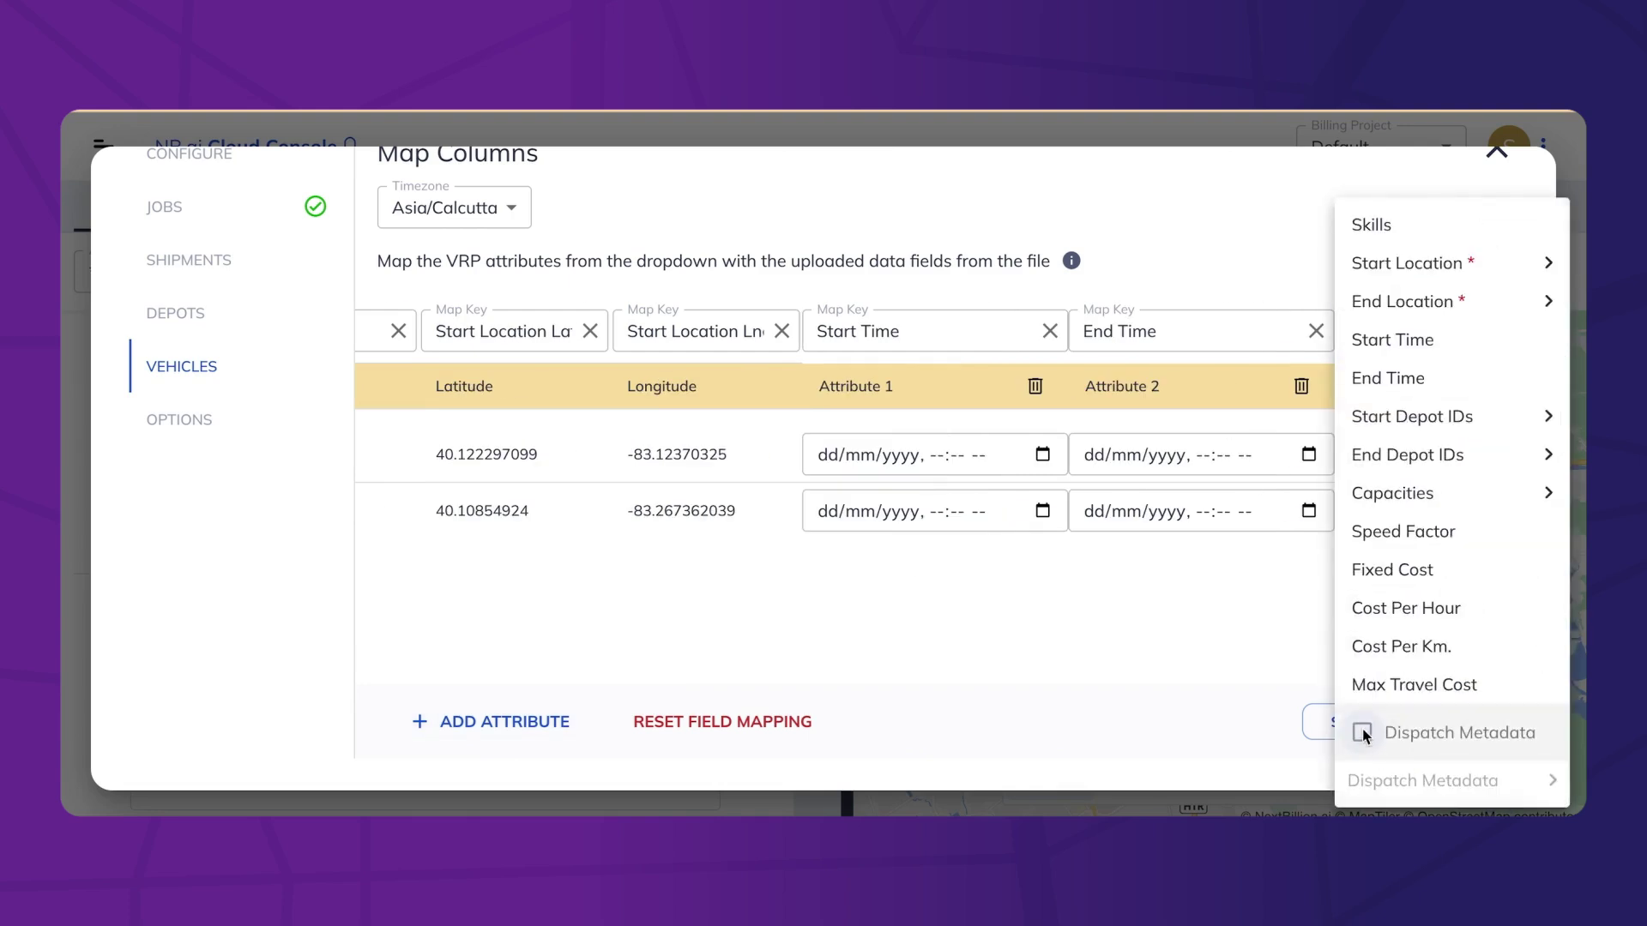
Map Attribute 3 to Route Name; give vehicle one 13 March 10 AM to 15 March 01 AM
left_click(1364, 734)
left_click(1419, 782)
left_click(1042, 455)
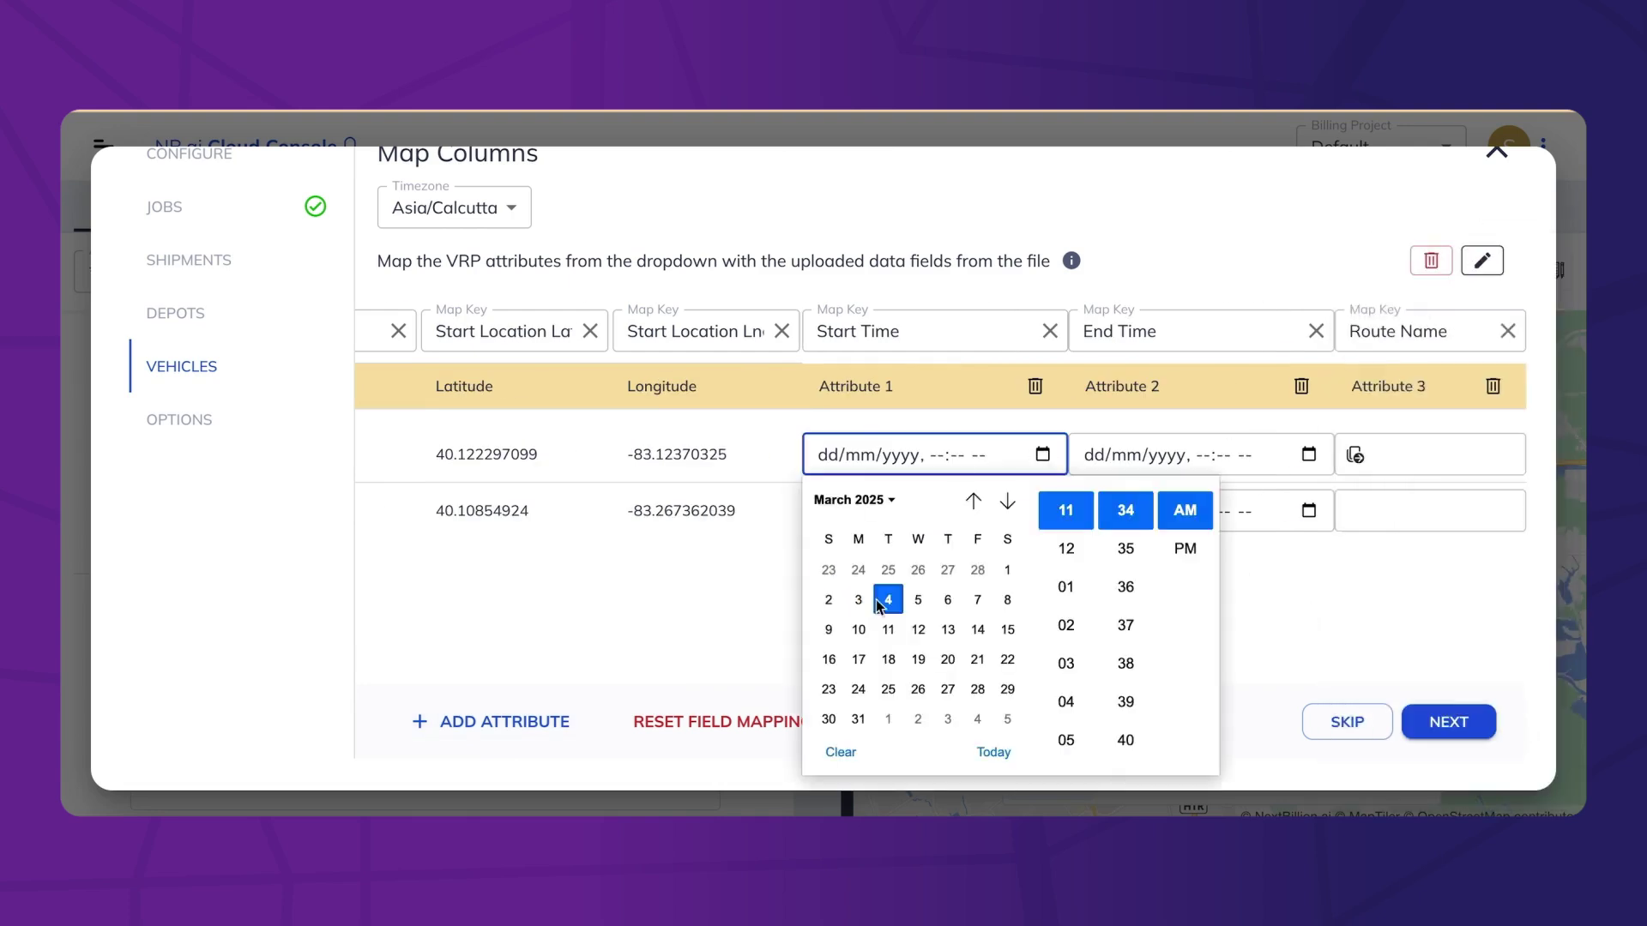
left_click(948, 631)
scroll(1082, 539, "up", 1)
left_click(1066, 510)
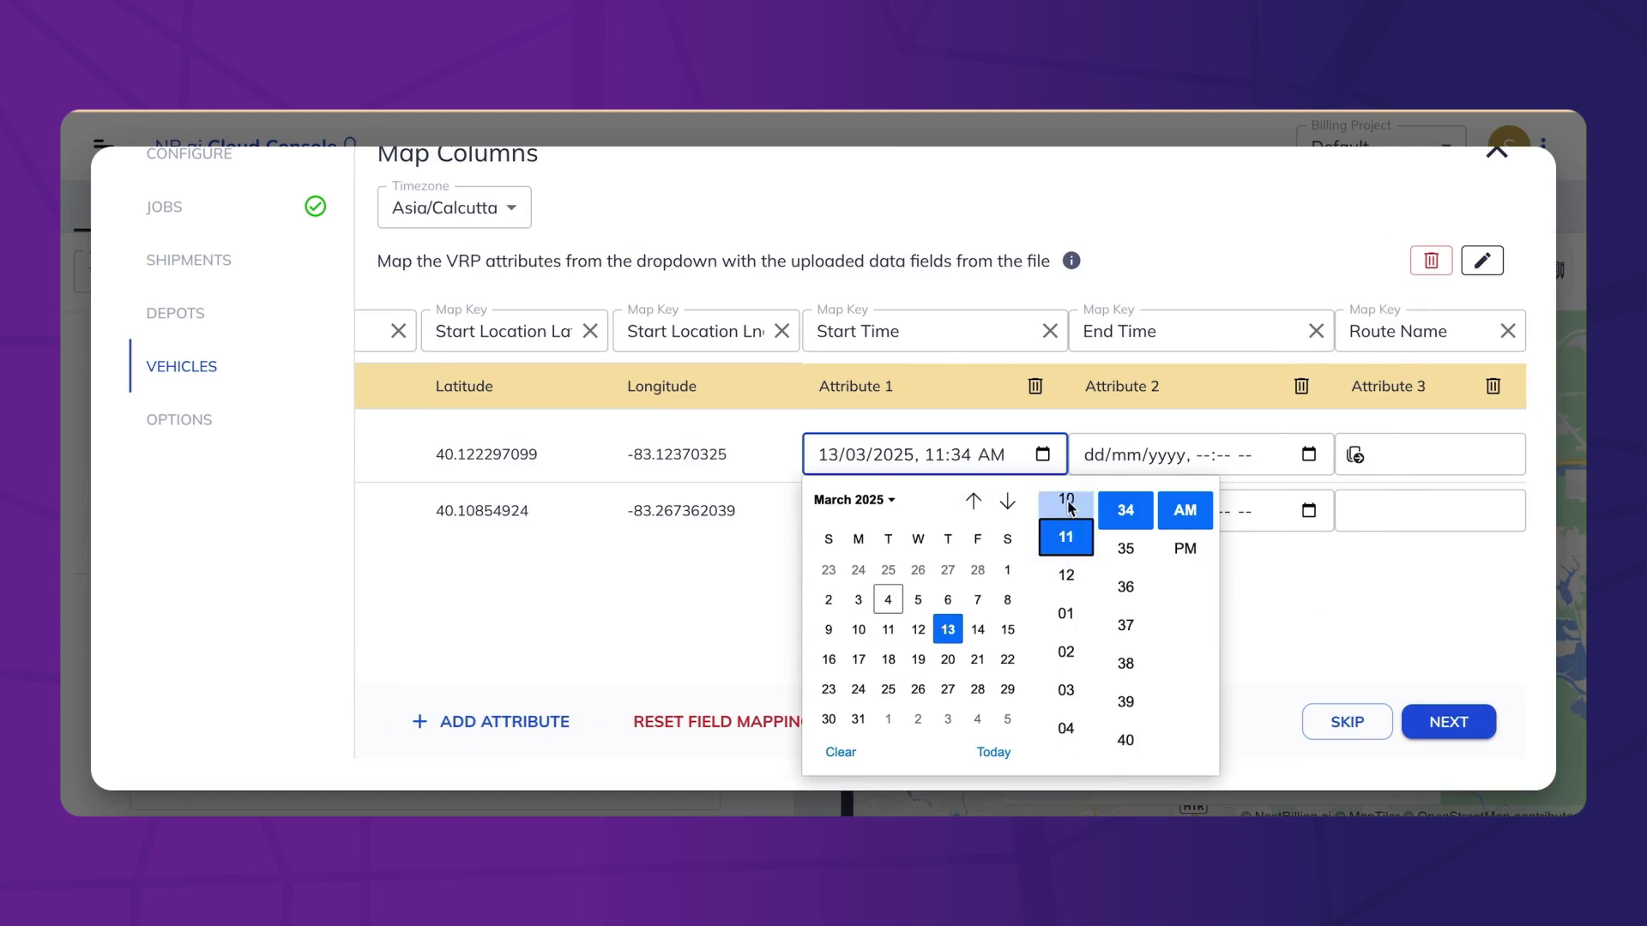
left_click(1308, 455)
left_click(1308, 455)
left_click(1273, 630)
scroll(1331, 573, "up", 1)
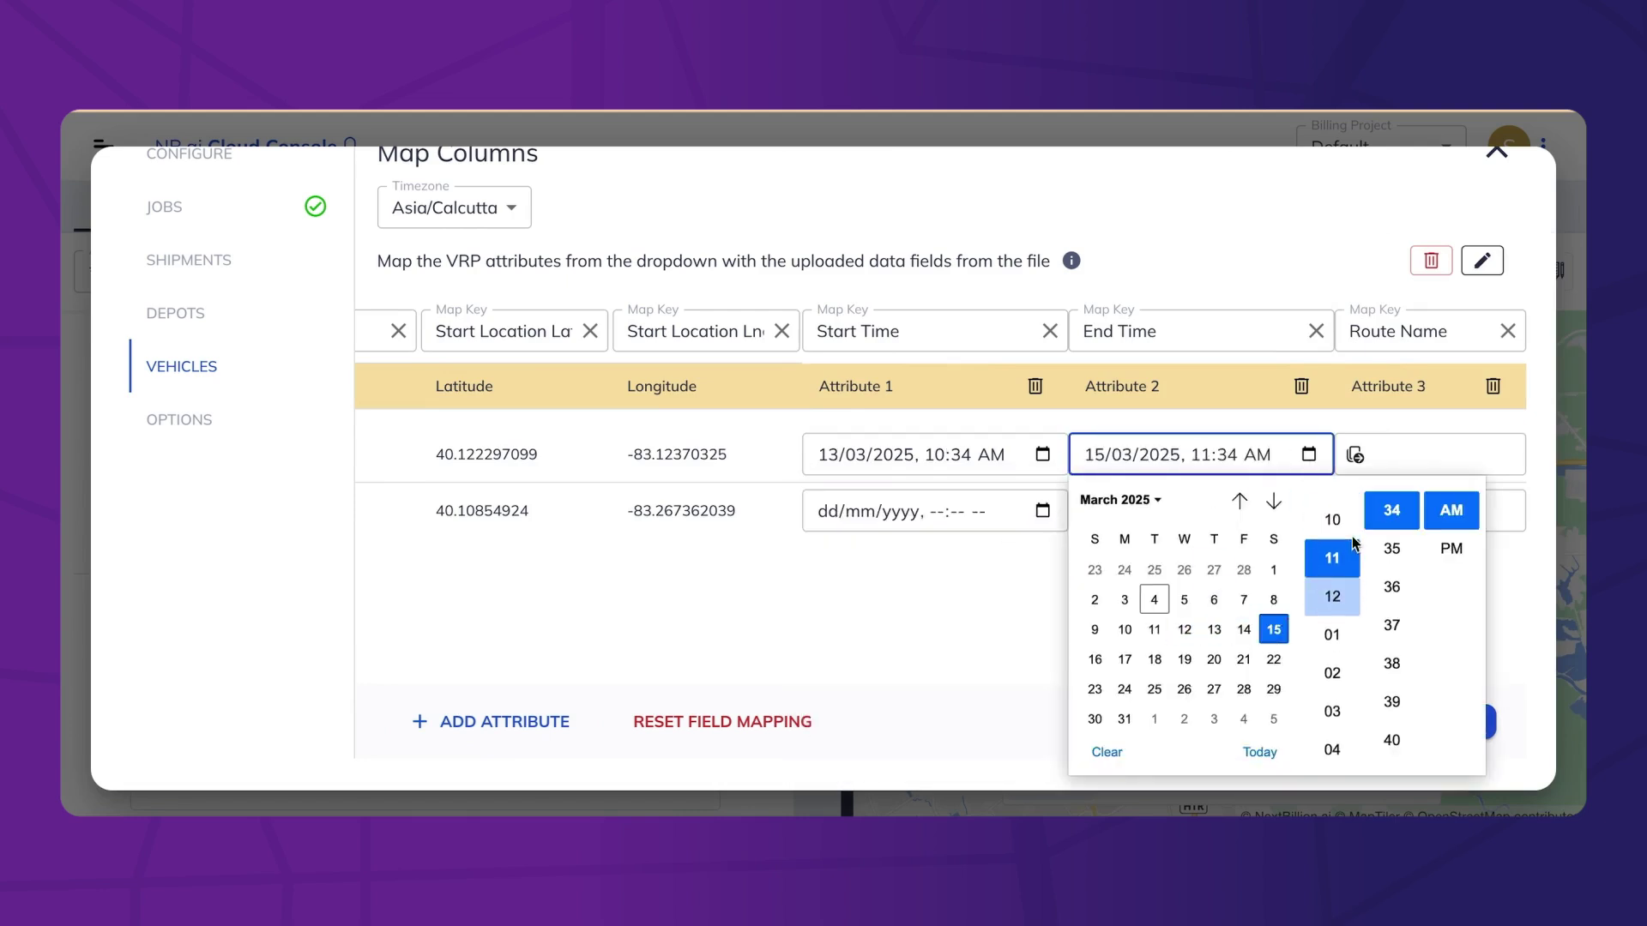
scroll(1331, 573, "down", 1)
left_click(1331, 587)
left_click(1061, 506)
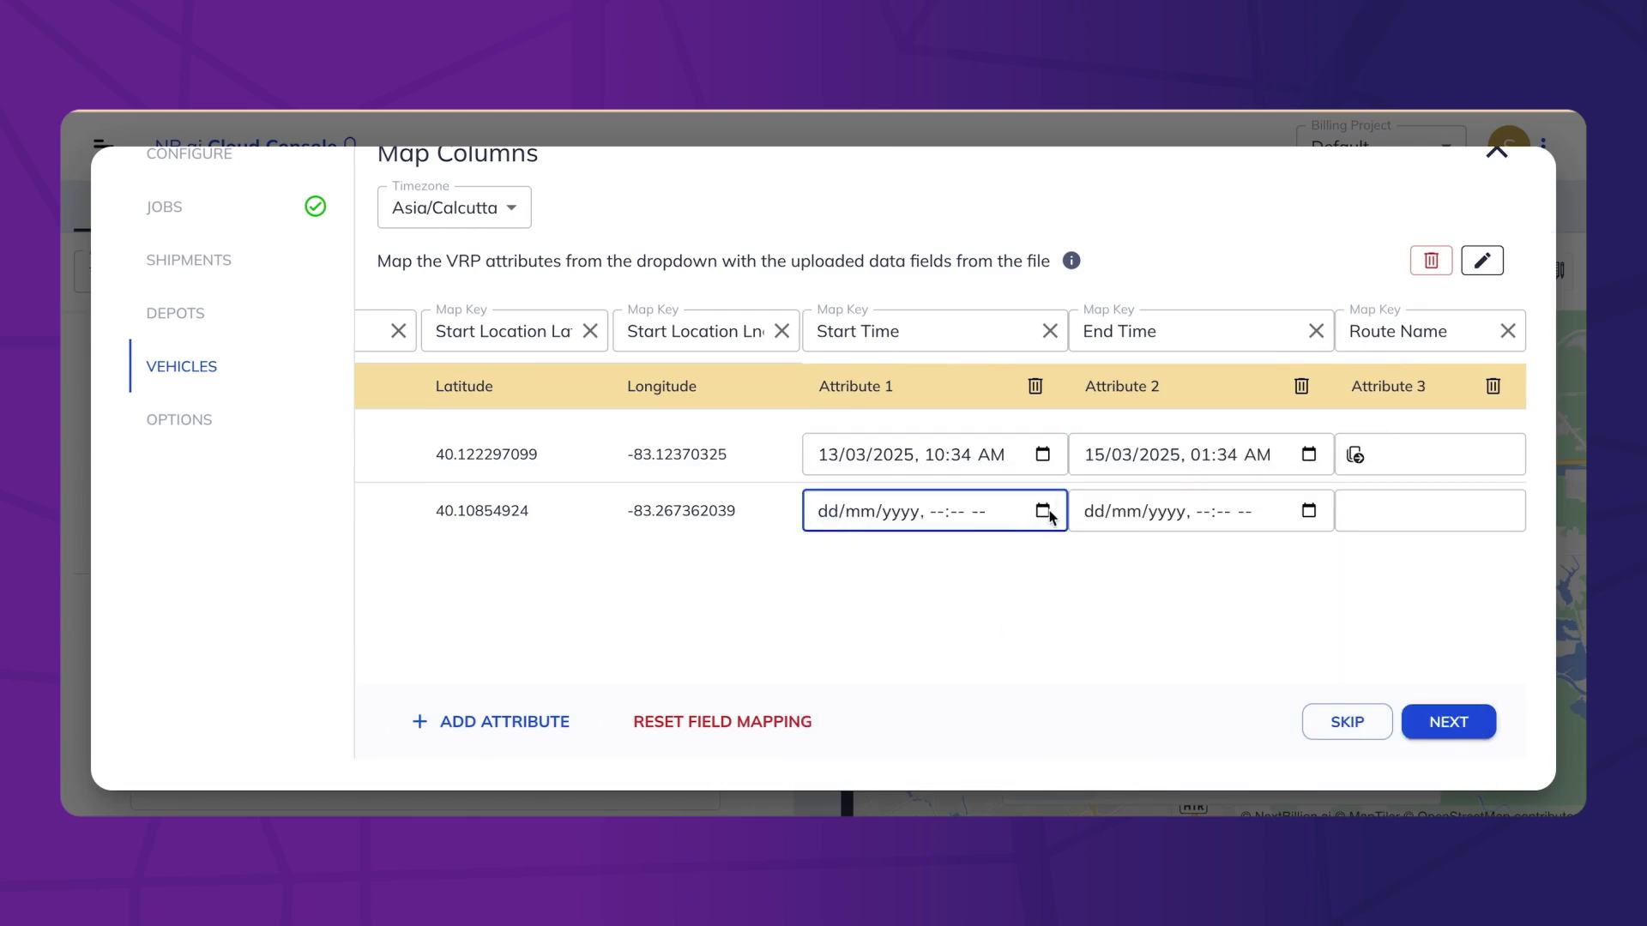
Give vehicle two 13 March 10 AM to 15 March 12 AM and enter both route names
left_click(1043, 511)
left_click(947, 687)
scroll(1066, 600, "up", 1)
left_click(1066, 564)
left_click(1308, 512)
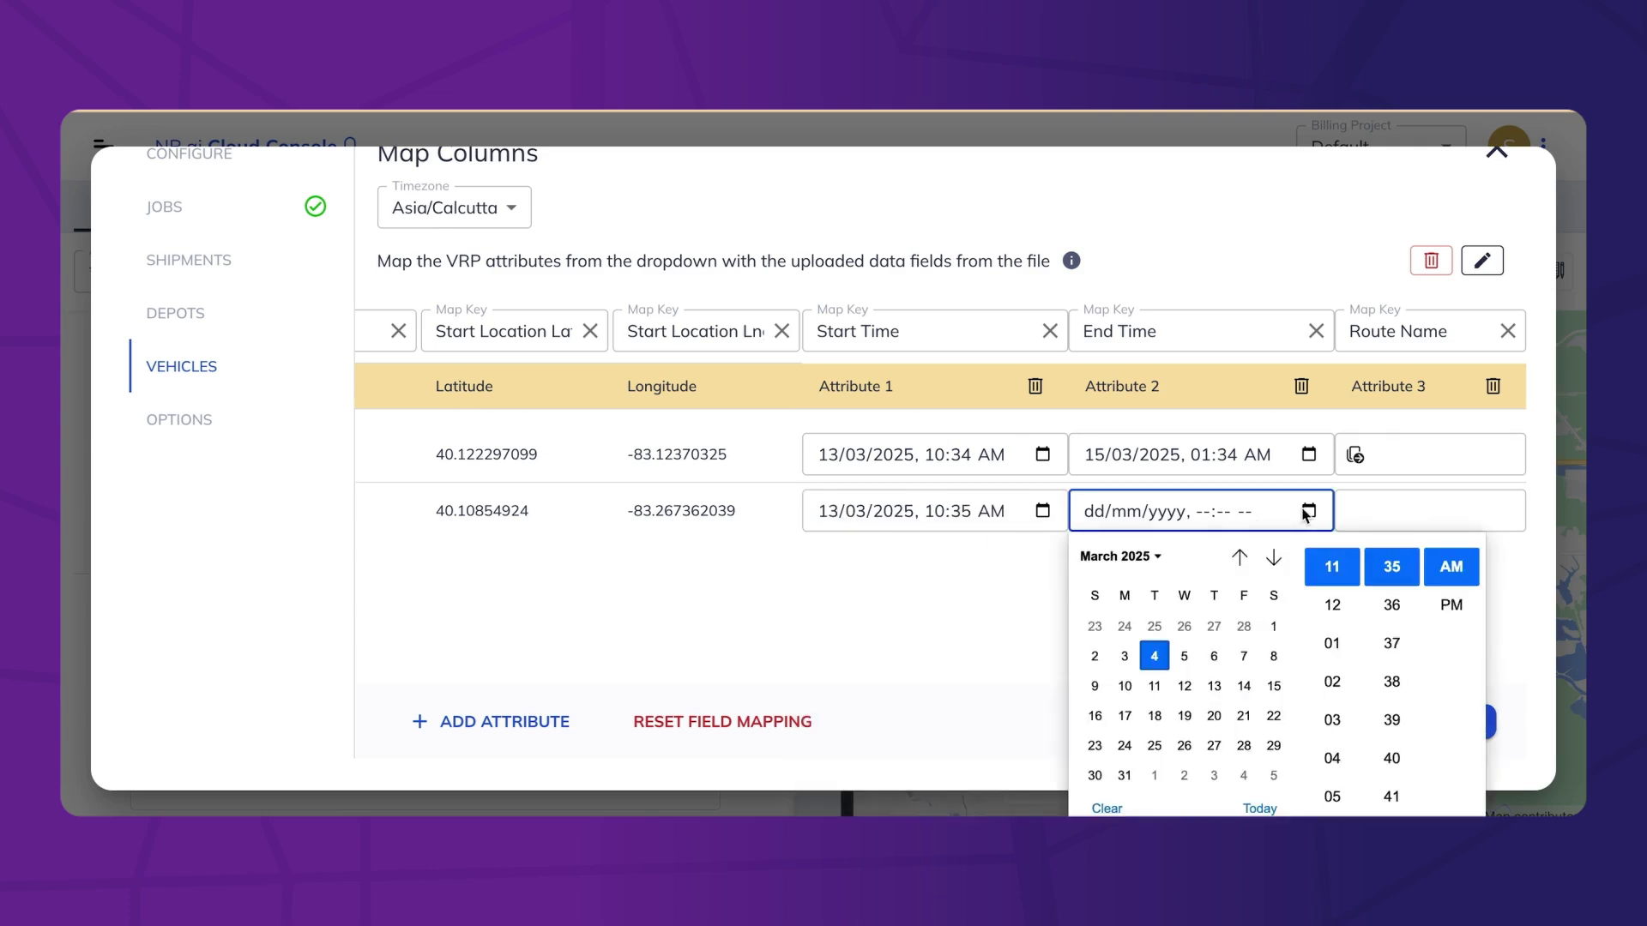
left_click(1272, 686)
left_click(1332, 605)
left_click(1429, 455)
type("Cameron")
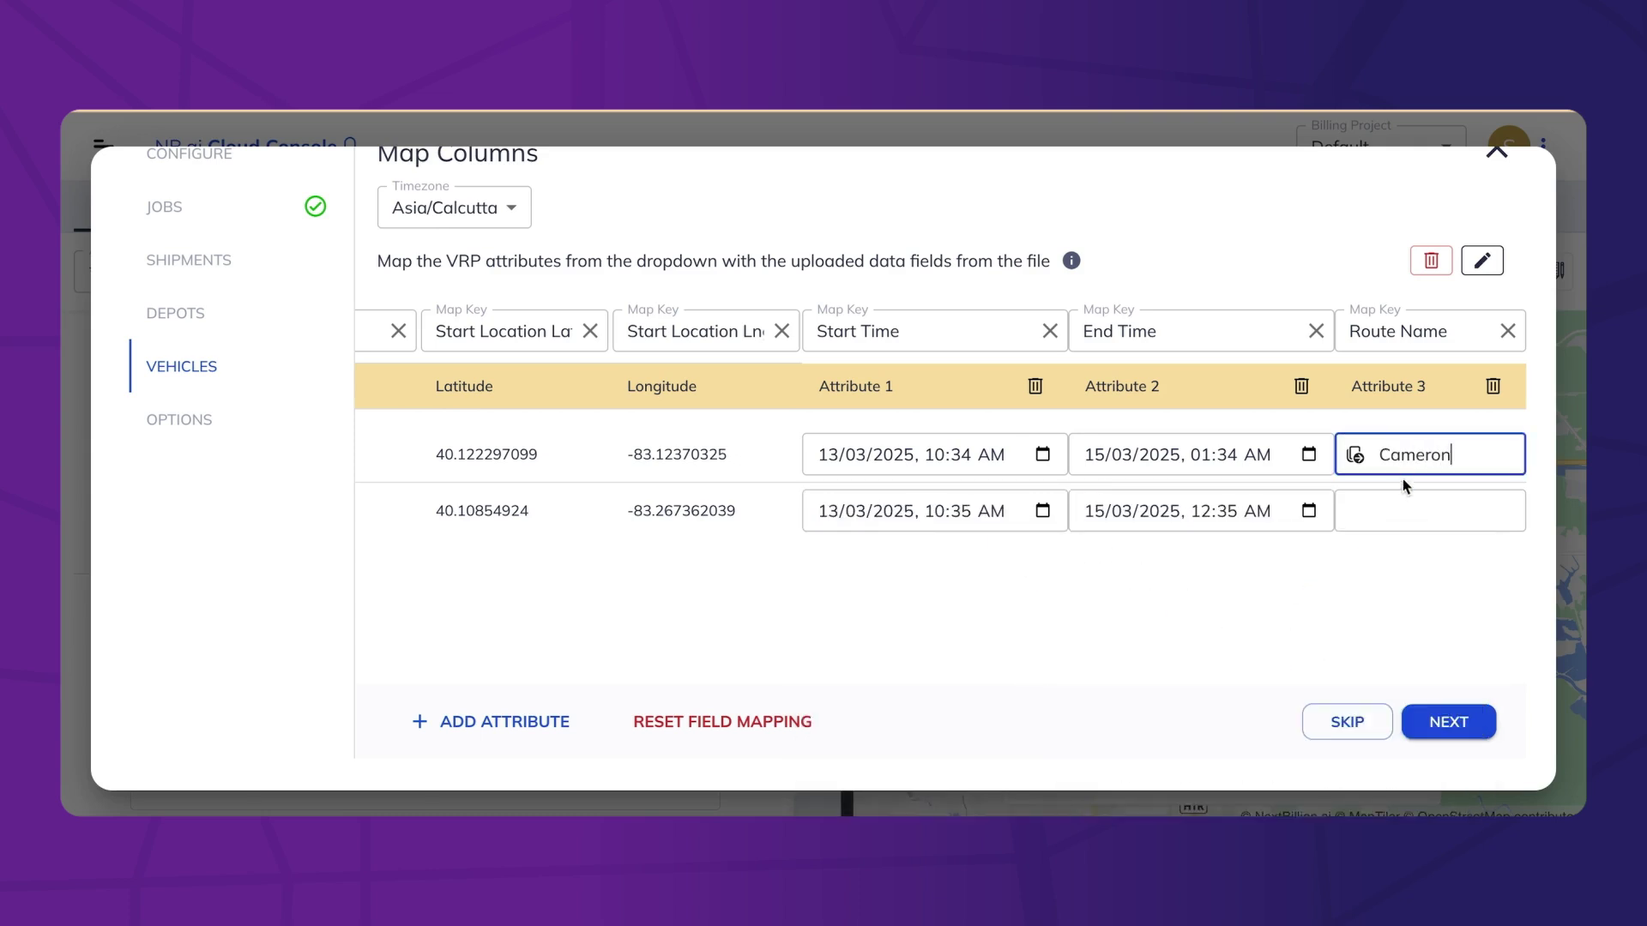
left_click(1390, 511)
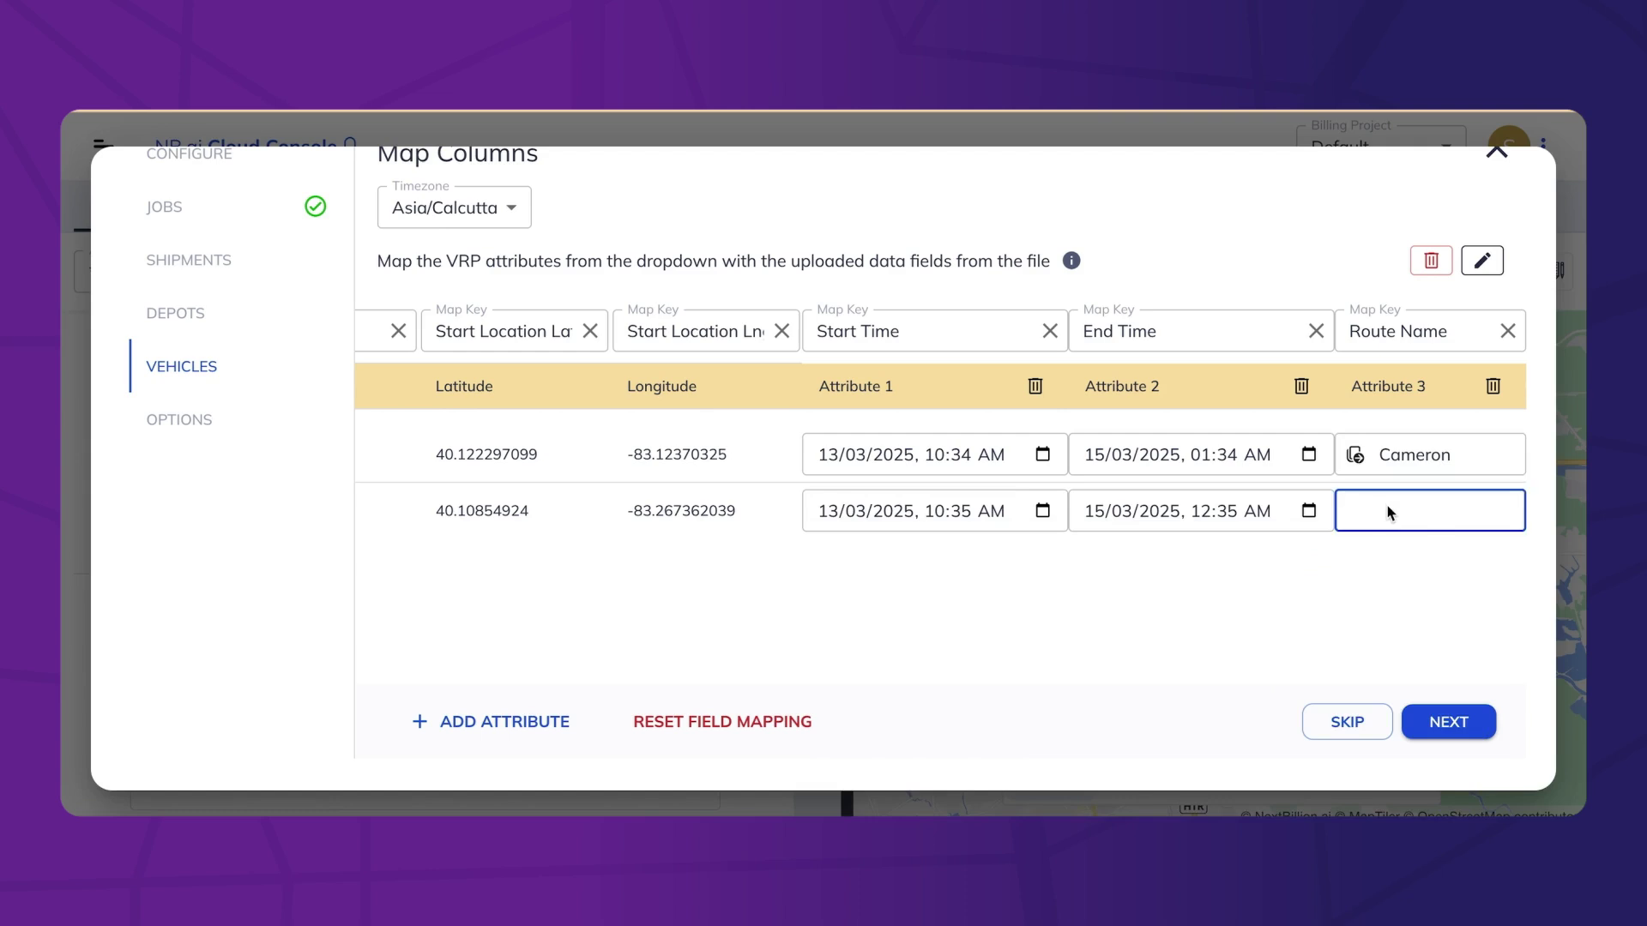
Finish the vehicle import, show vehicles on the map, and run the optimization
left_click(1448, 722)
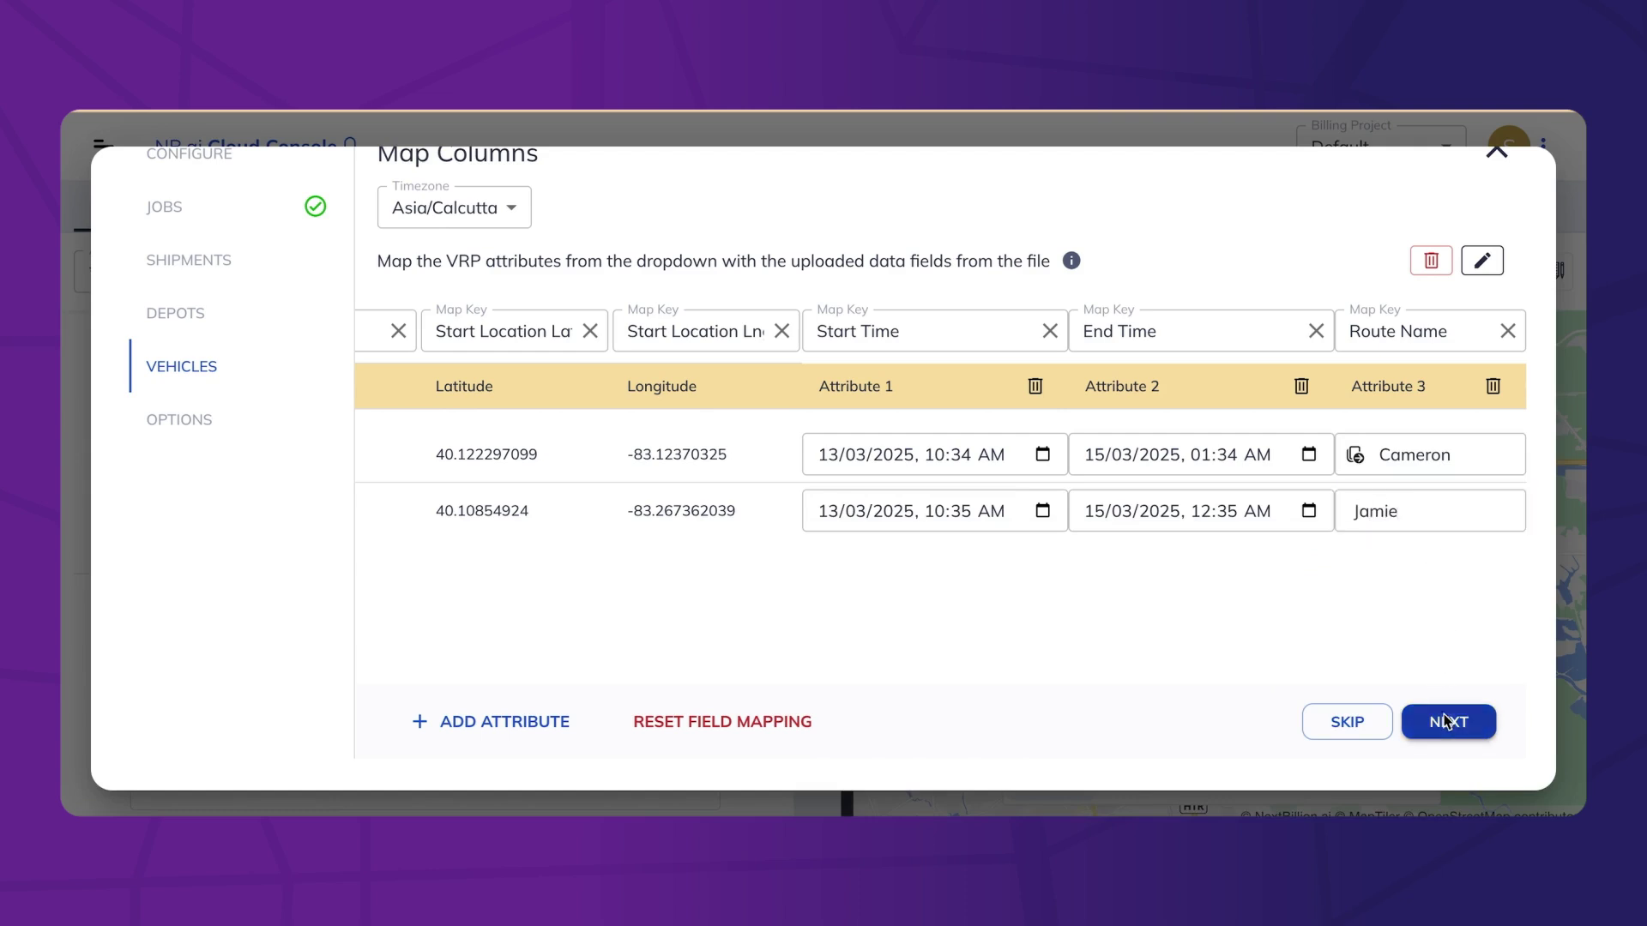
left_click(1448, 722)
left_click(854, 511)
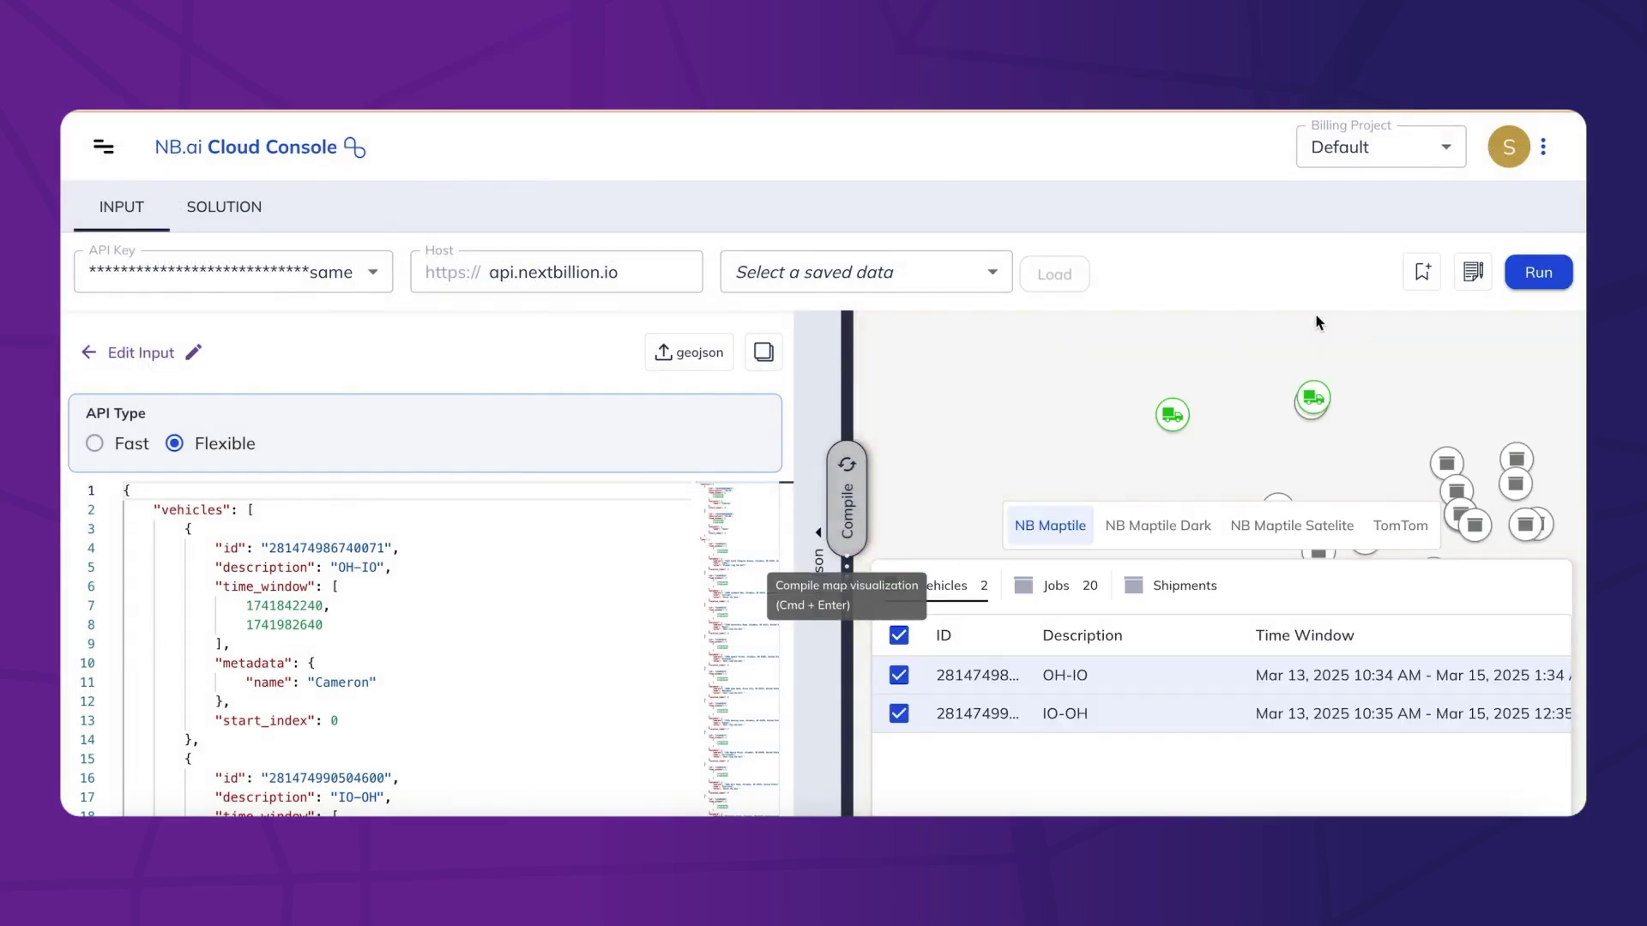
left_click(1546, 279)
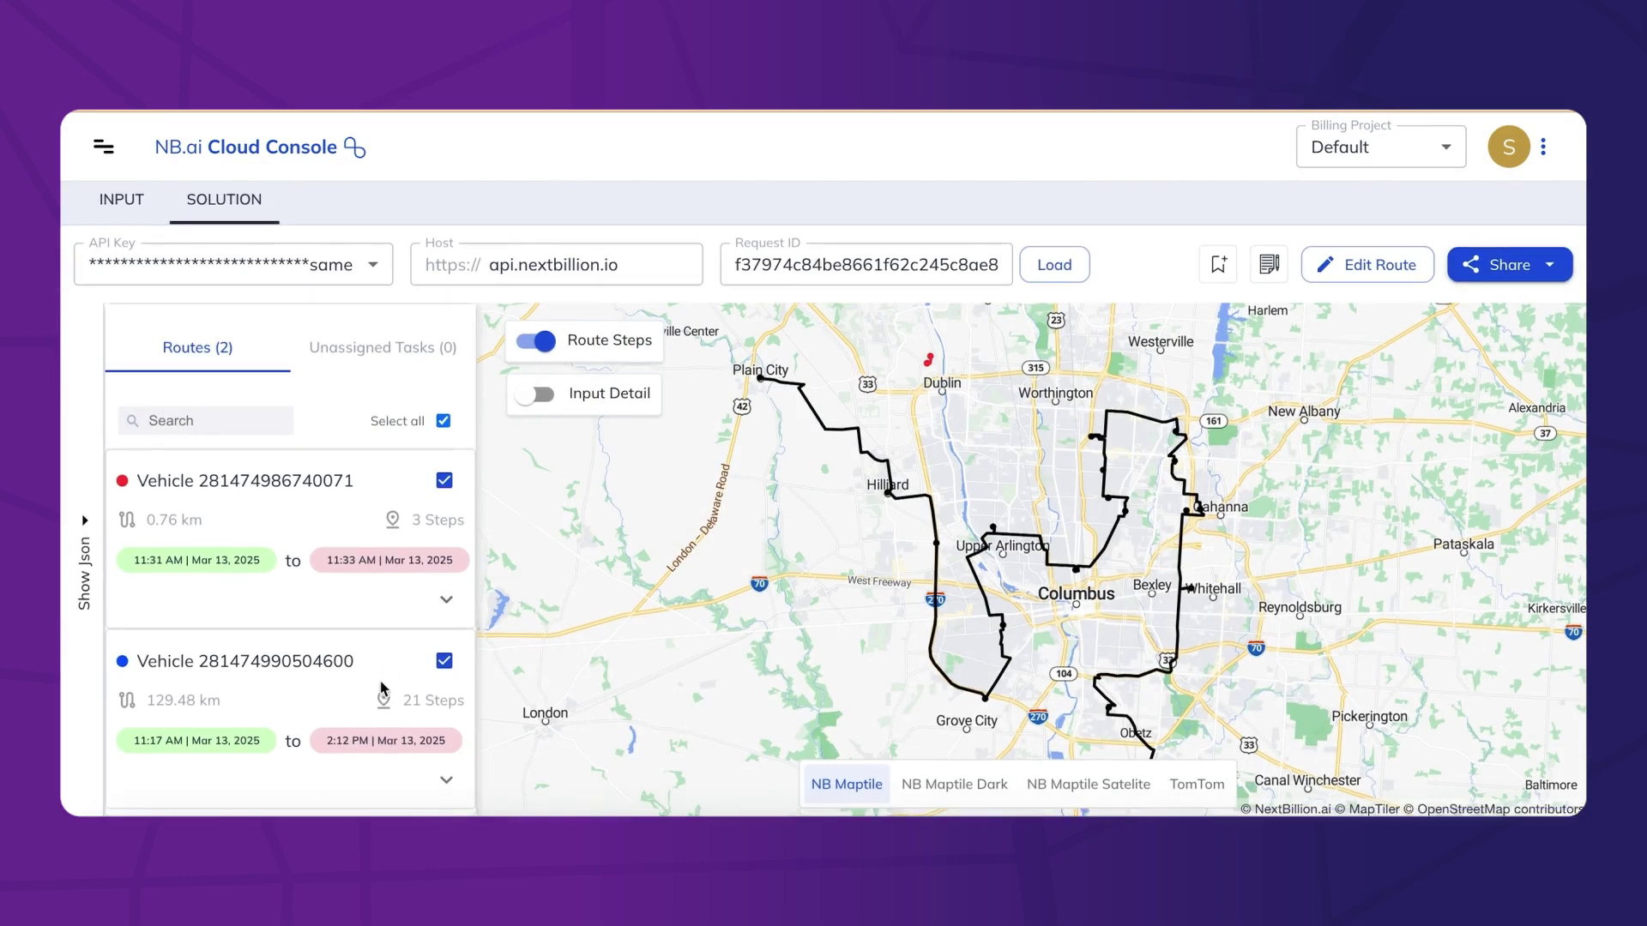
Dispatch both optimized routes to the Samsara Integration connection
left_click(1549, 263)
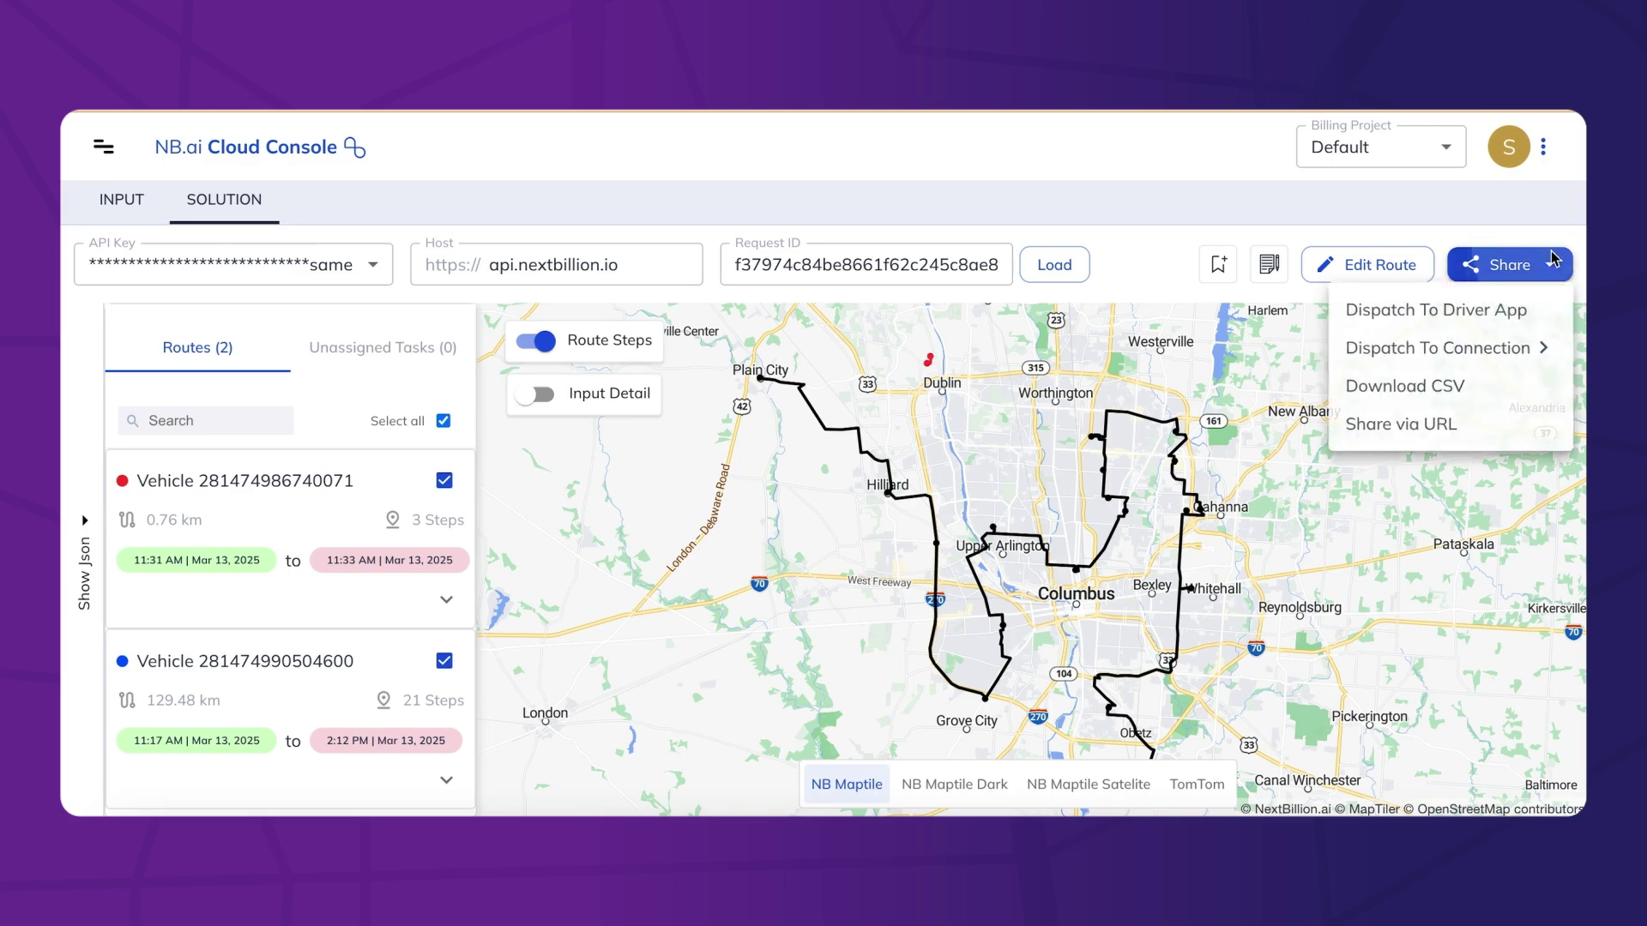
mouse_move(1439, 359)
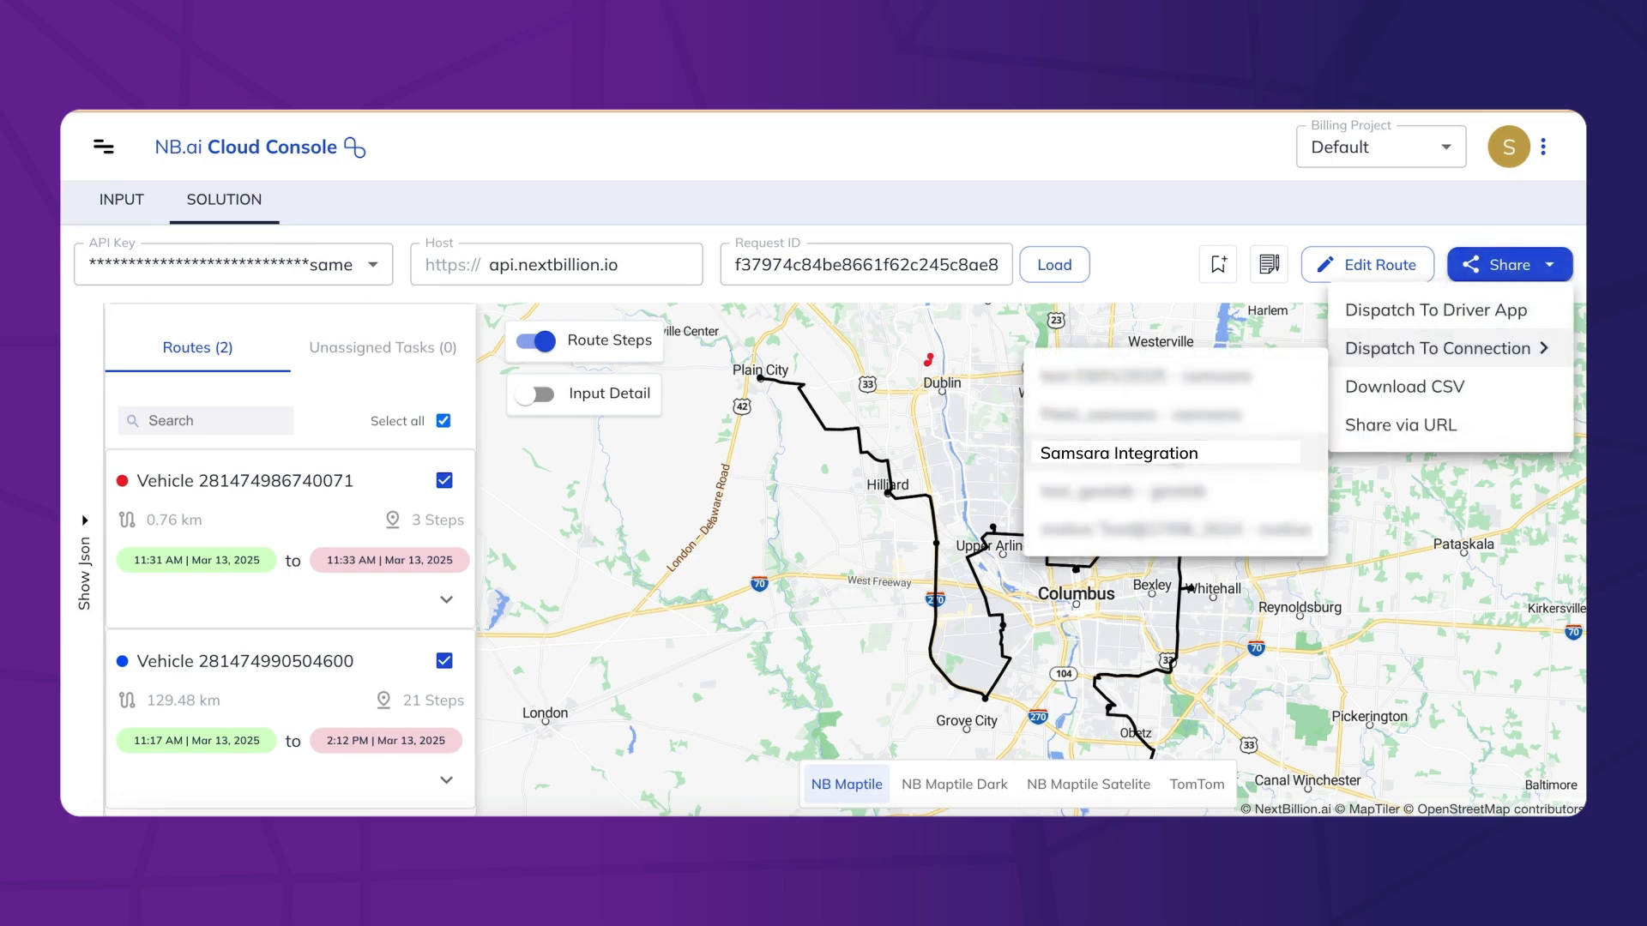
left_click(1174, 454)
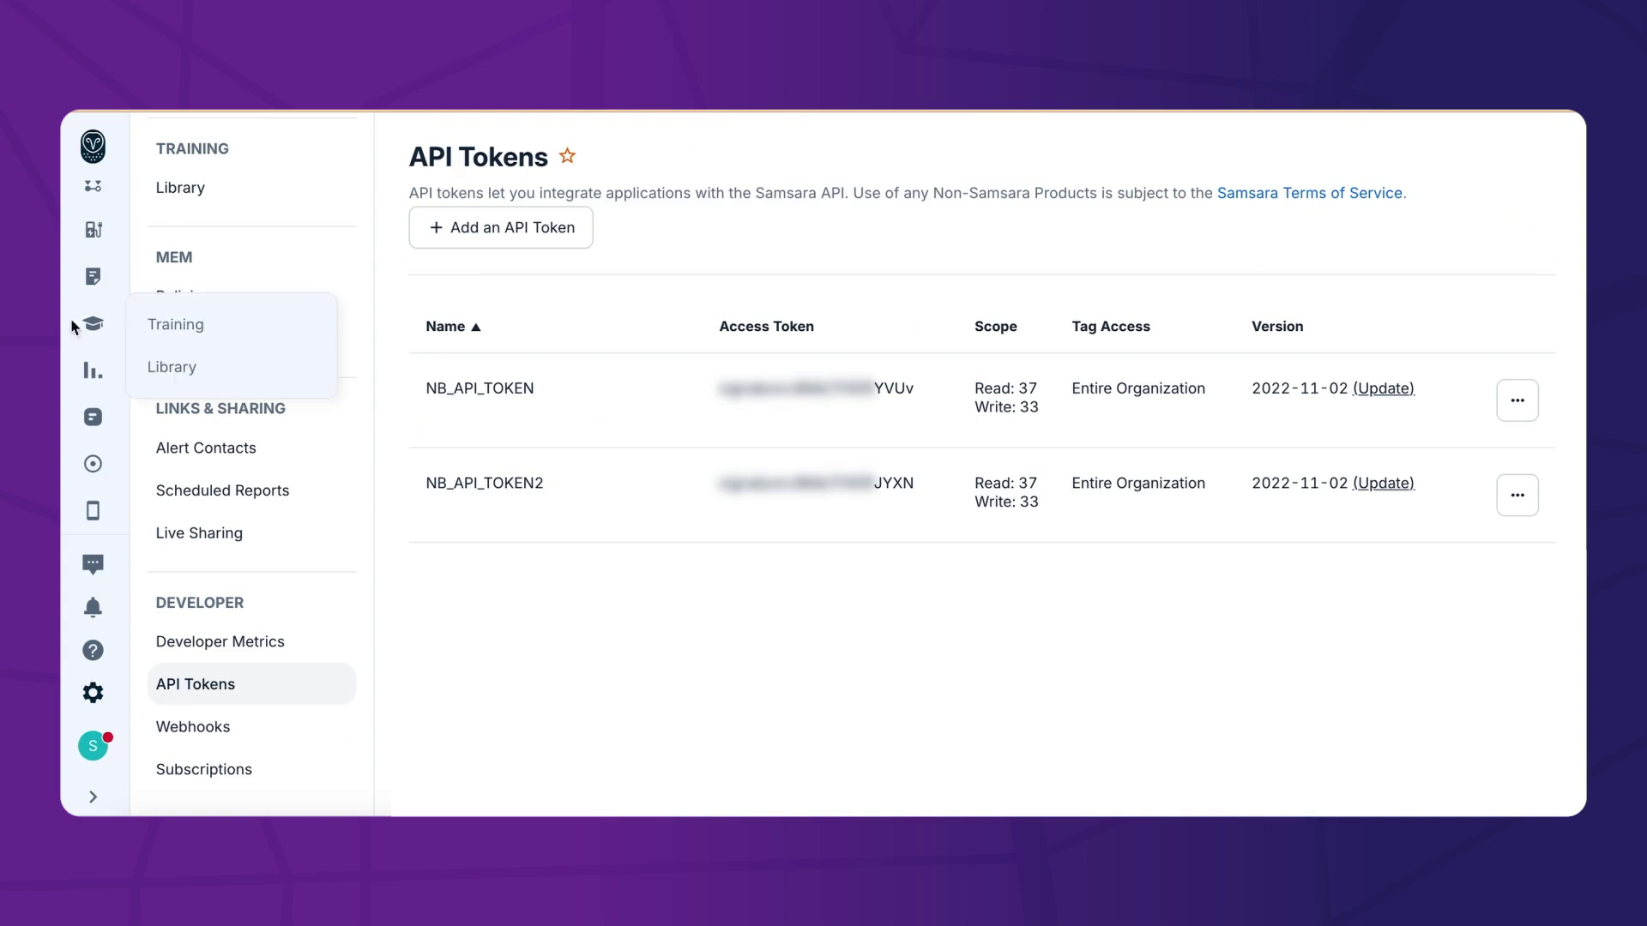
In Samsara's dispatched routes, open the 21-stop route and focus its first stop
mouse_move(95, 393)
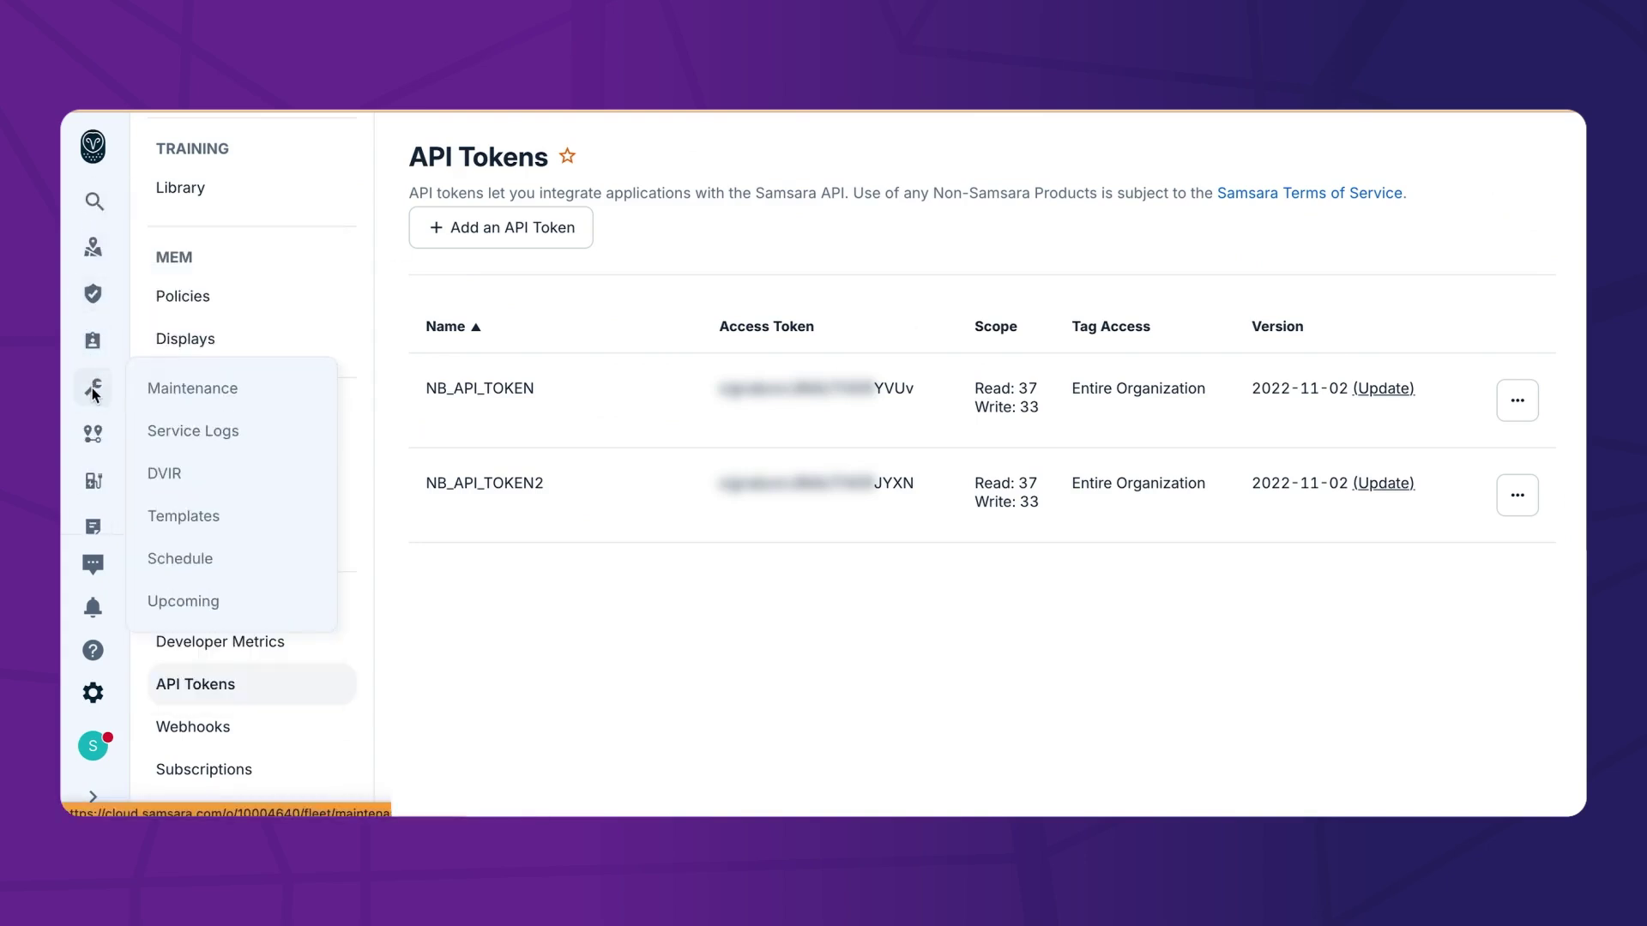
mouse_move(123, 433)
left_click(166, 485)
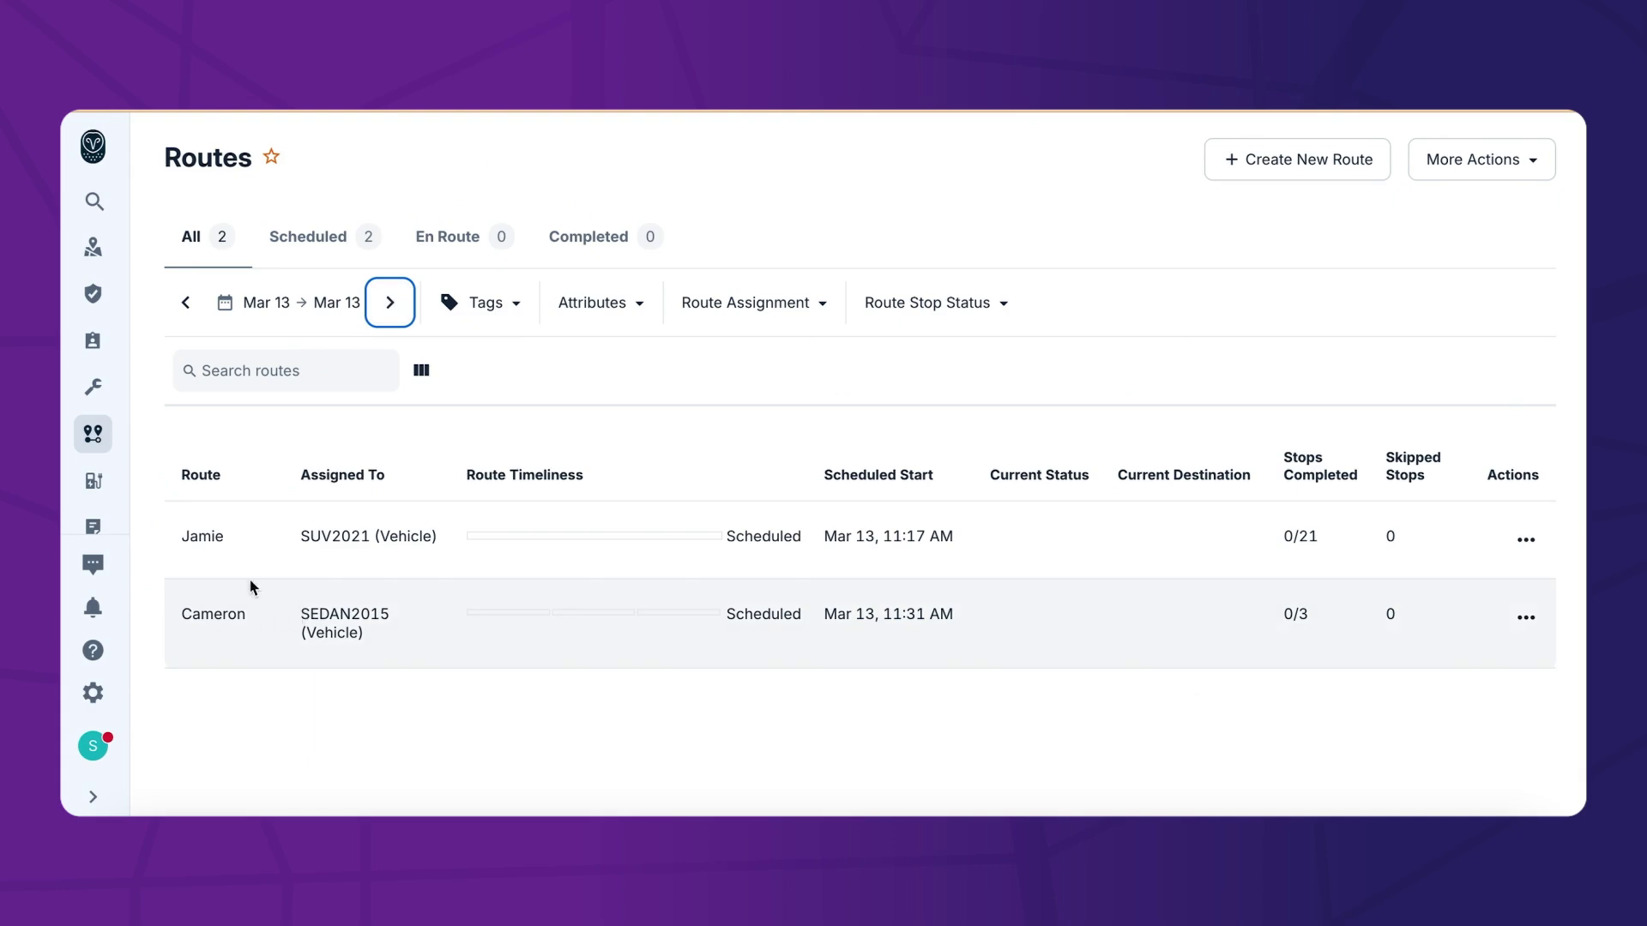
left_click(208, 540)
scroll(243, 593, "down", 3)
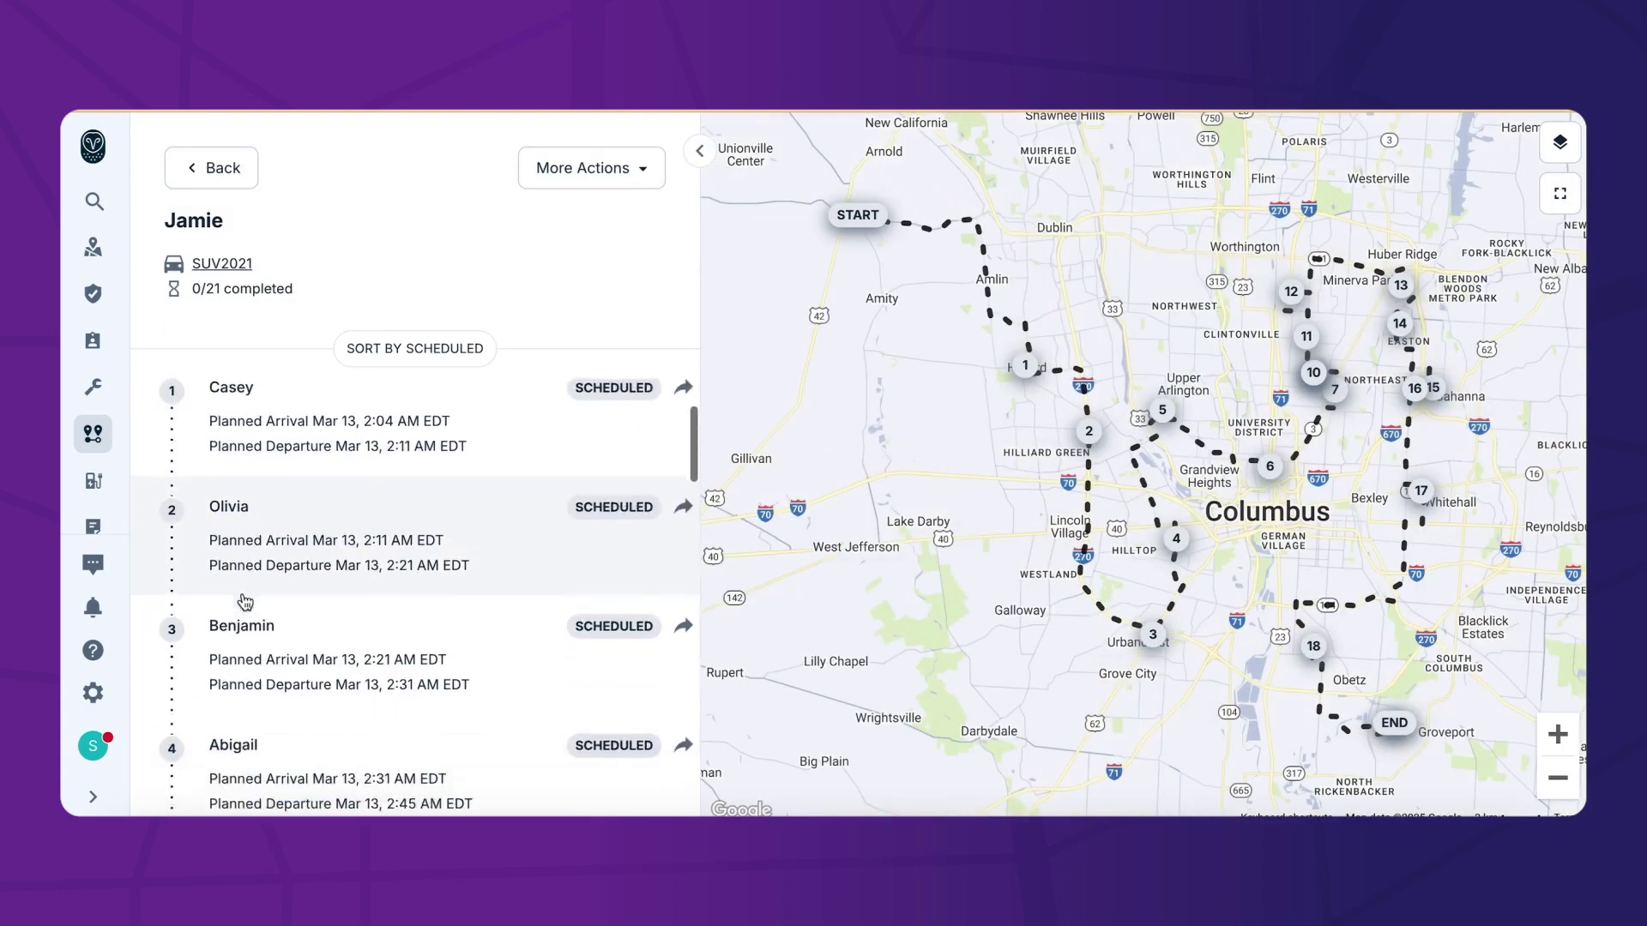
scroll(243, 593, "up", 3)
left_click(244, 593)
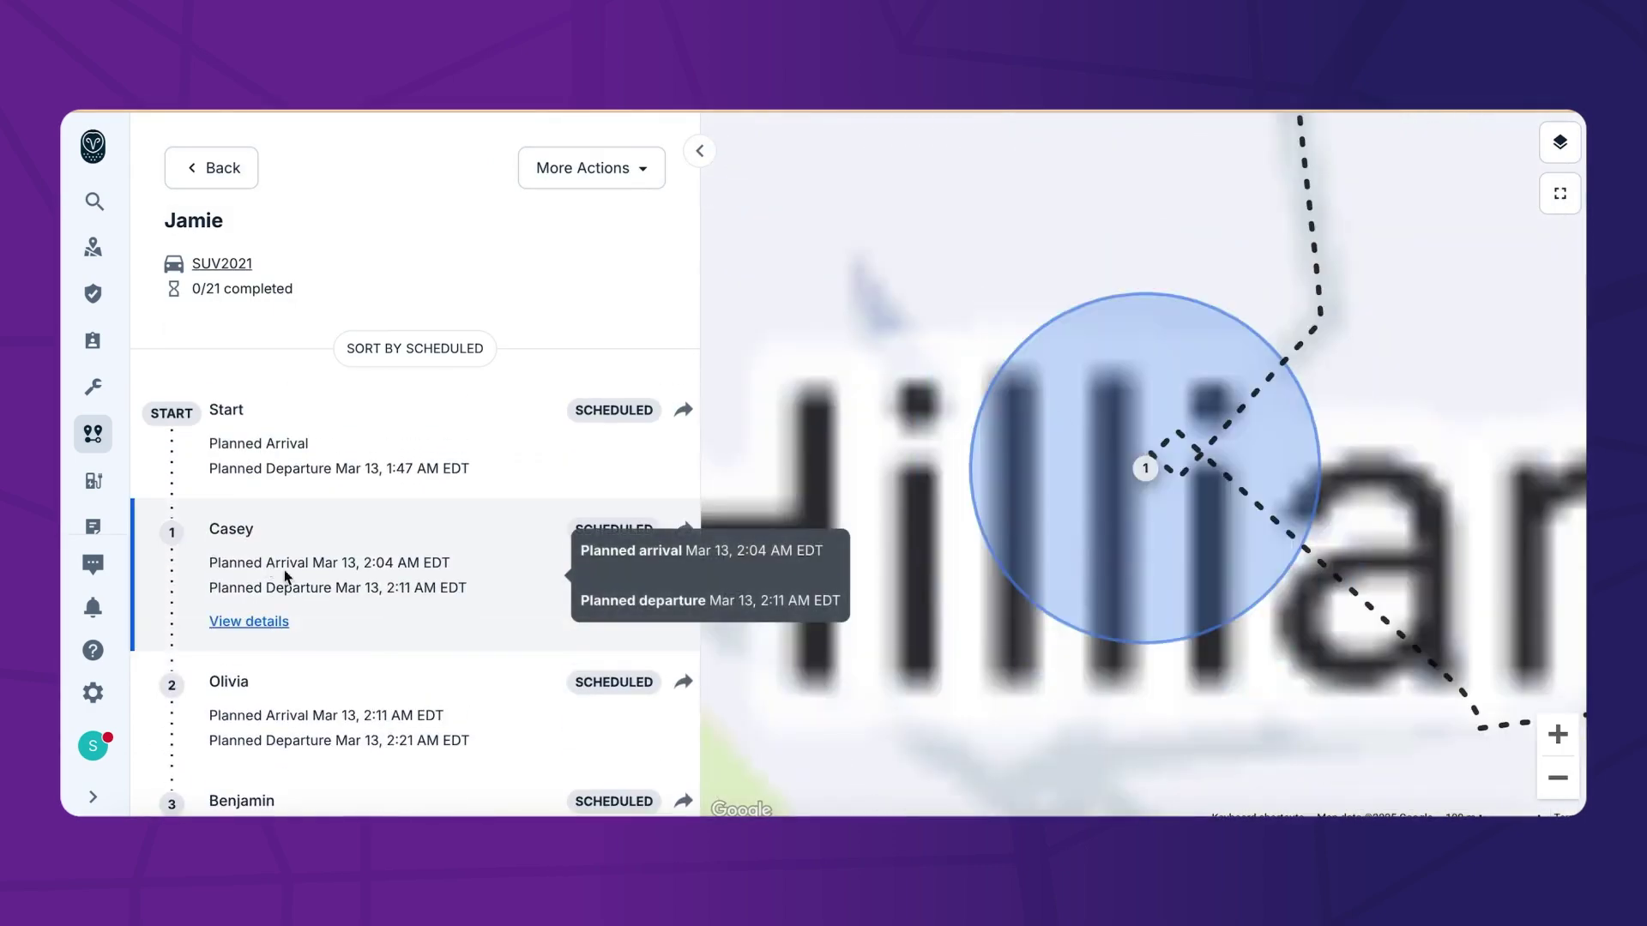
left_click(250, 623)
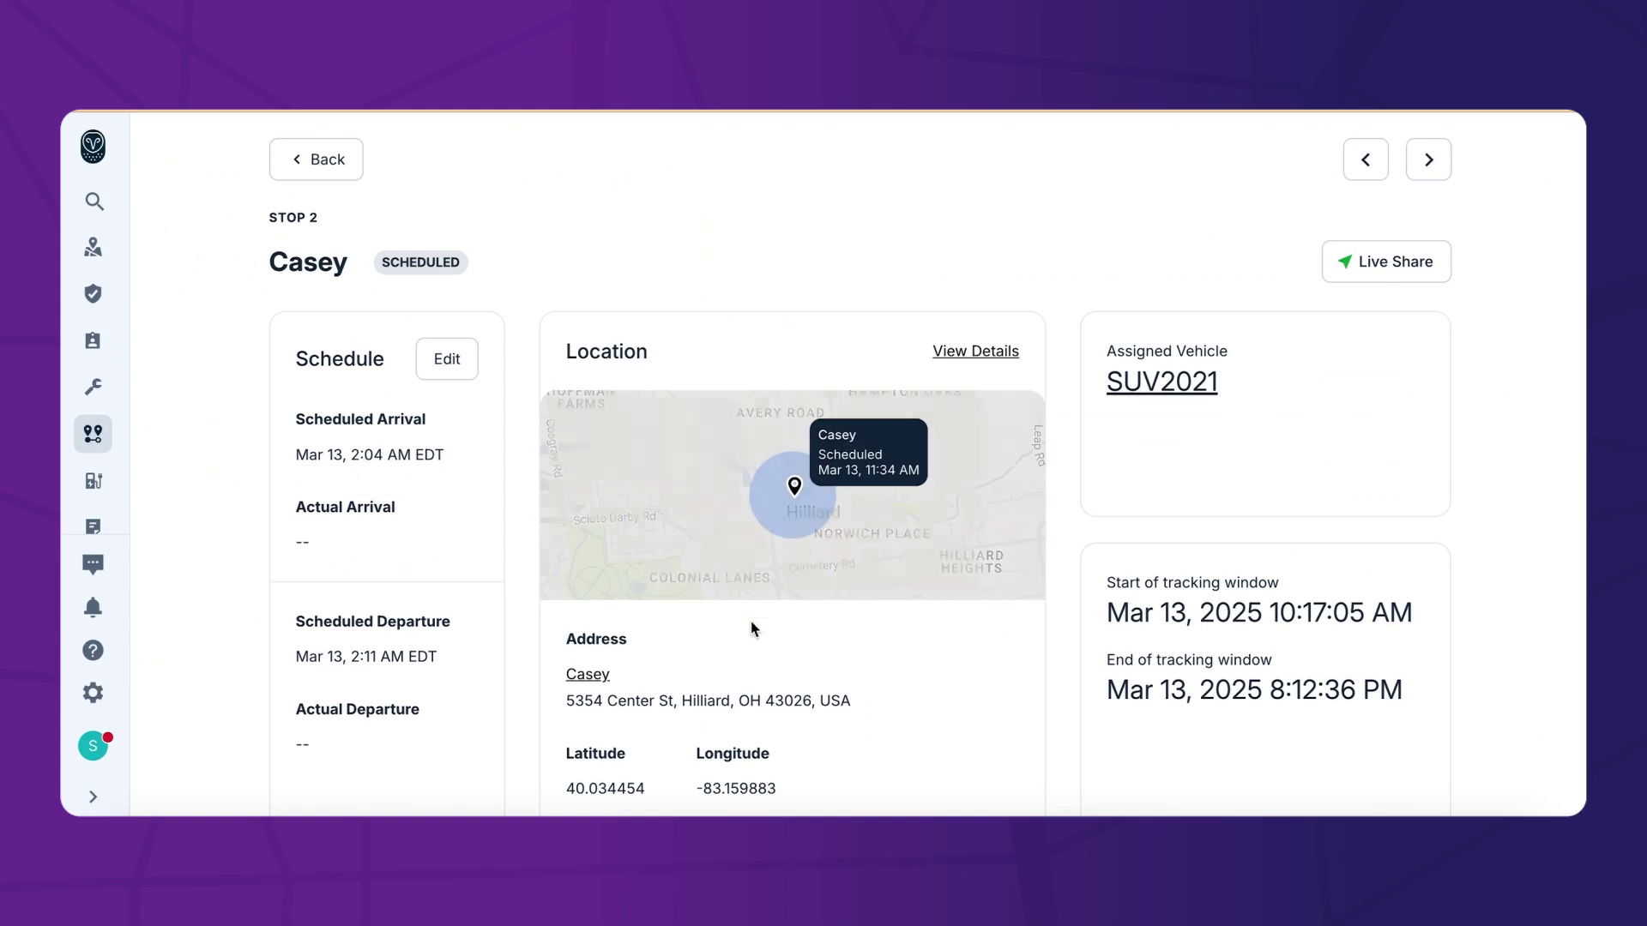
scroll(746, 687, "down", 5)
scroll(744, 705, "down", 5)
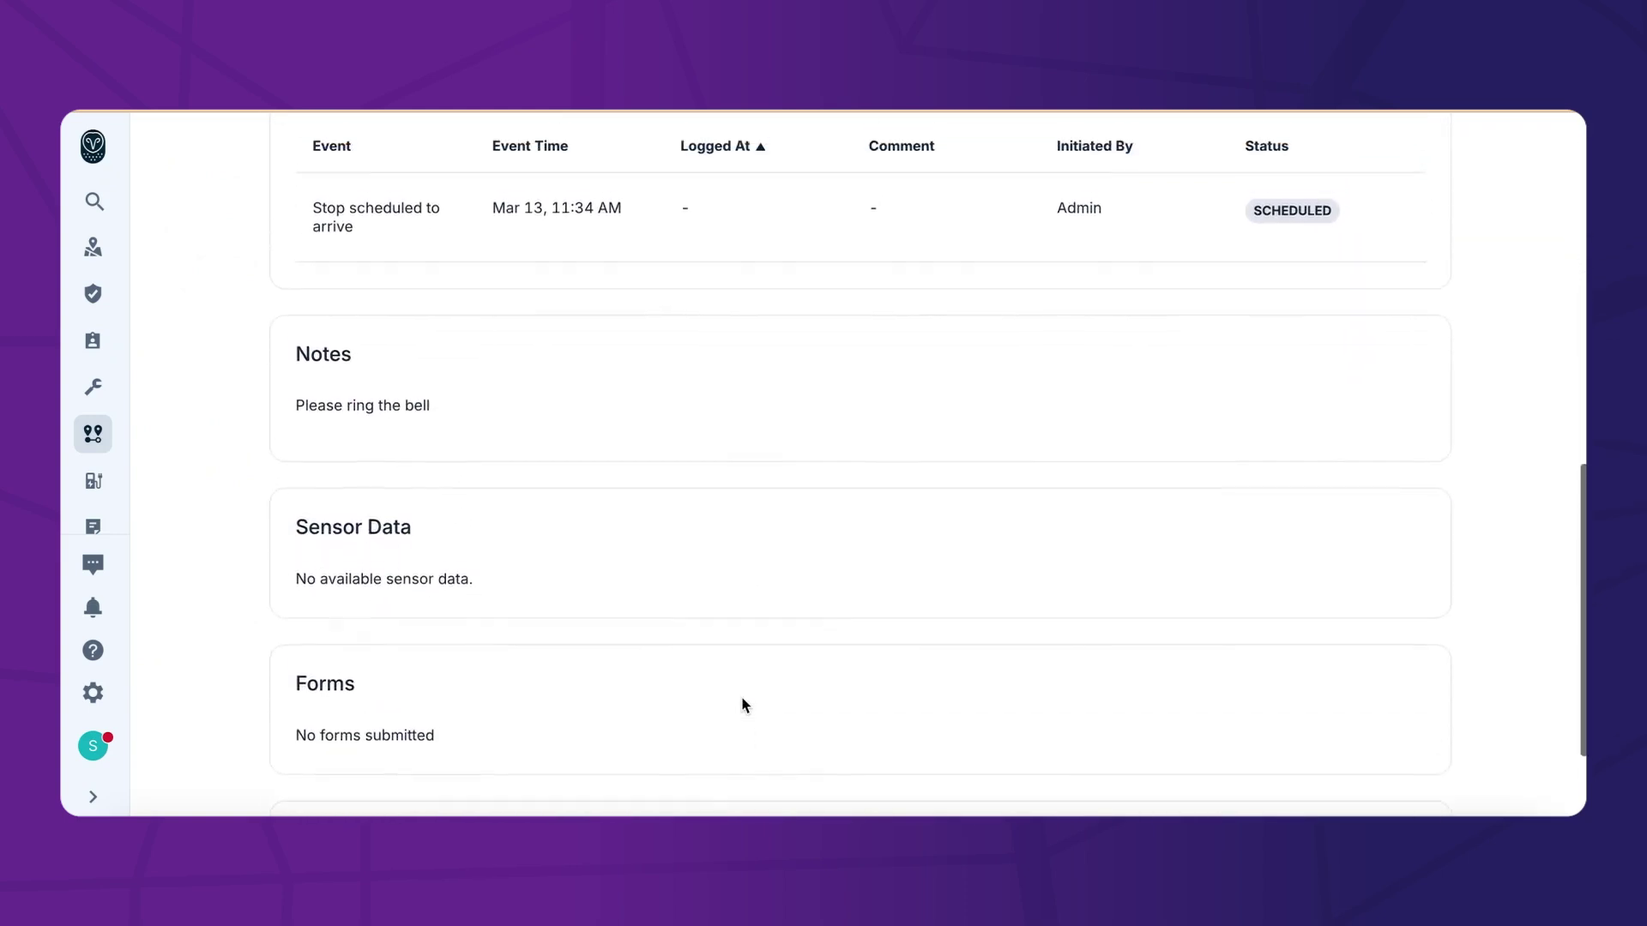
scroll(744, 705, "up", 10)
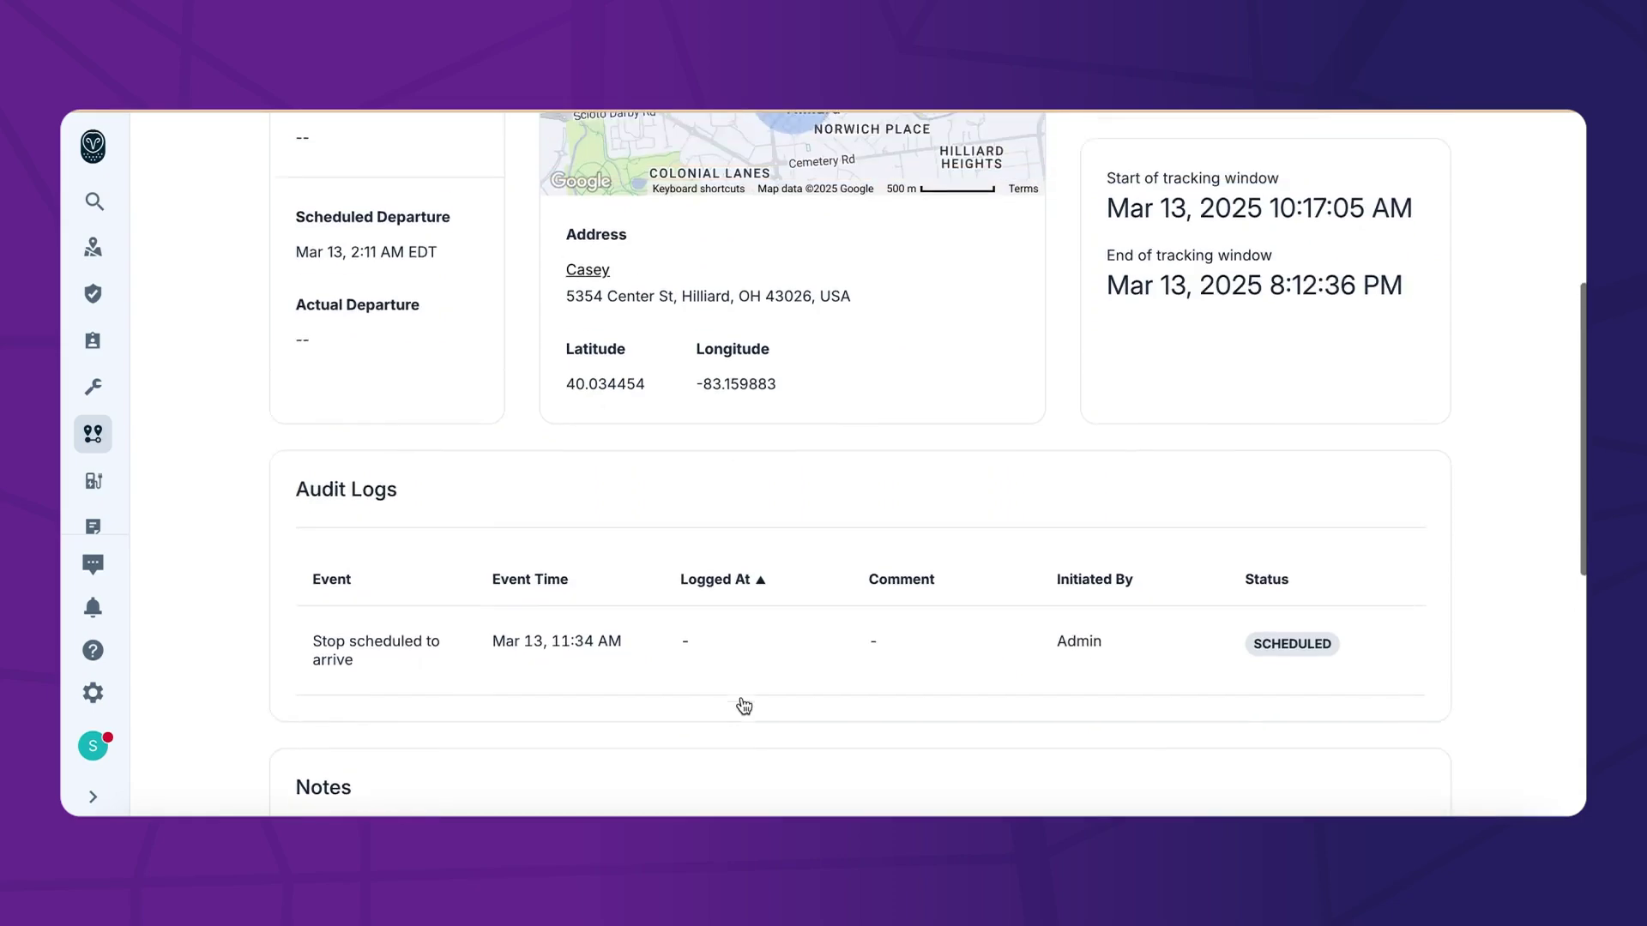